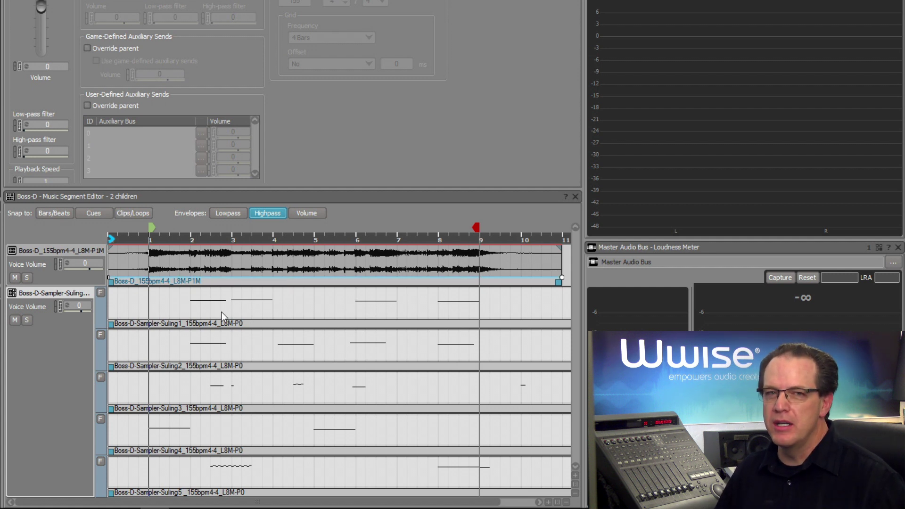
# Play the Boss-D segment, solo the Boss-D-Sampler-Suling track, then play it again
pyautogui.press('space')
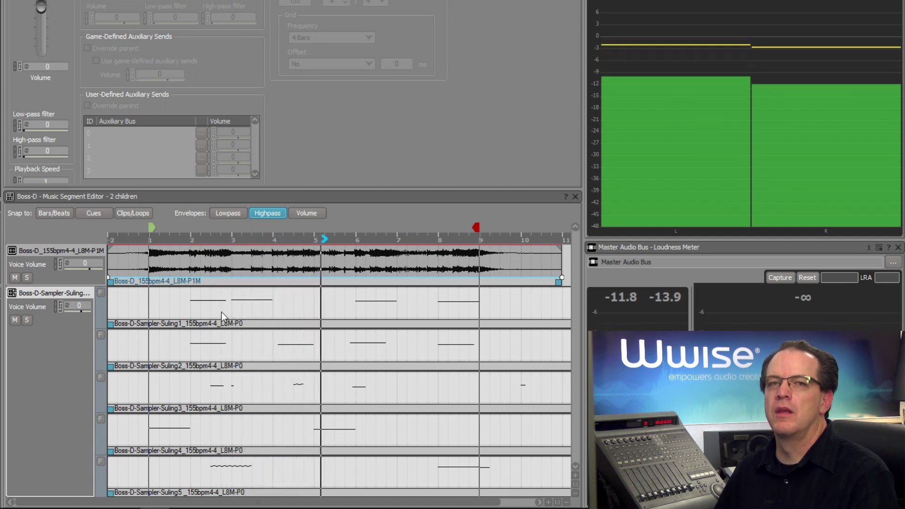
pyautogui.press('space')
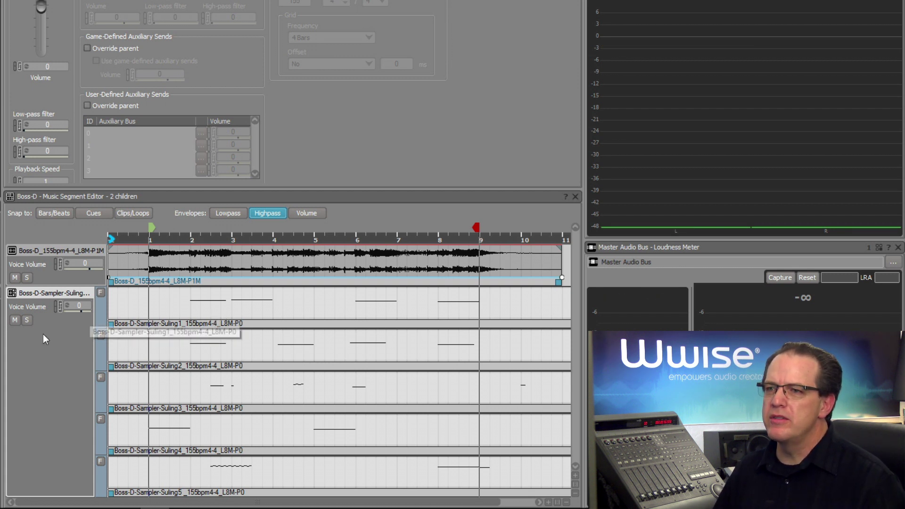
pyautogui.click(28, 321)
pyautogui.press('space')
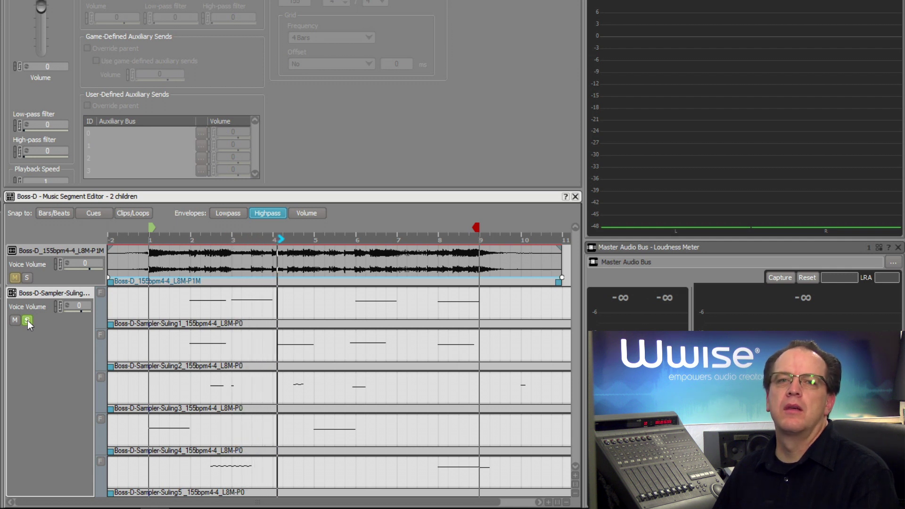
pyautogui.press('space')
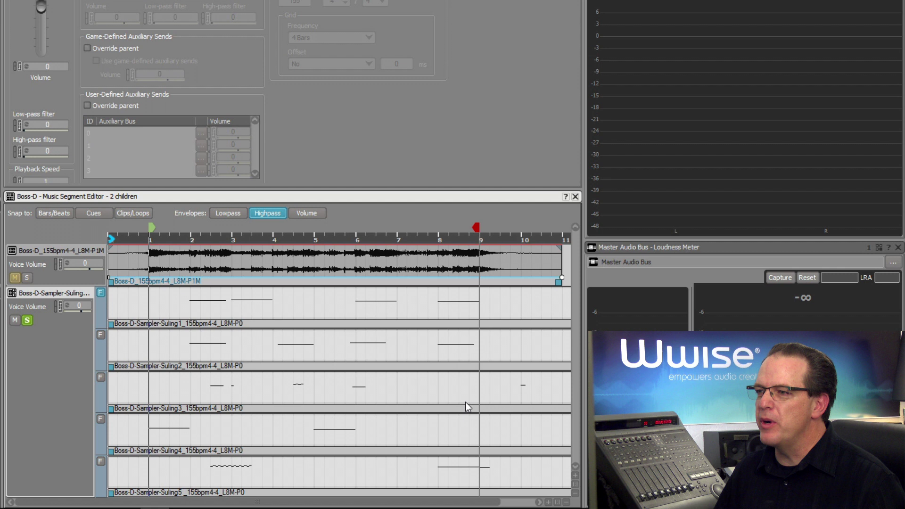
# Zoom the track lanes in two steps and scroll up to the Suling1 clip's MIDI notes
pyautogui.click(576, 475)
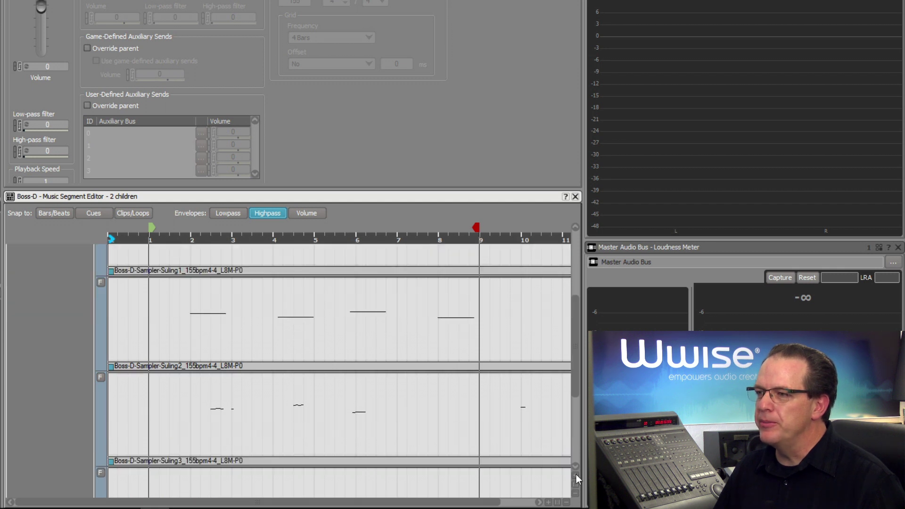
pyautogui.click(576, 475)
pyautogui.moveTo(576, 361); pyautogui.dragTo(577, 307)
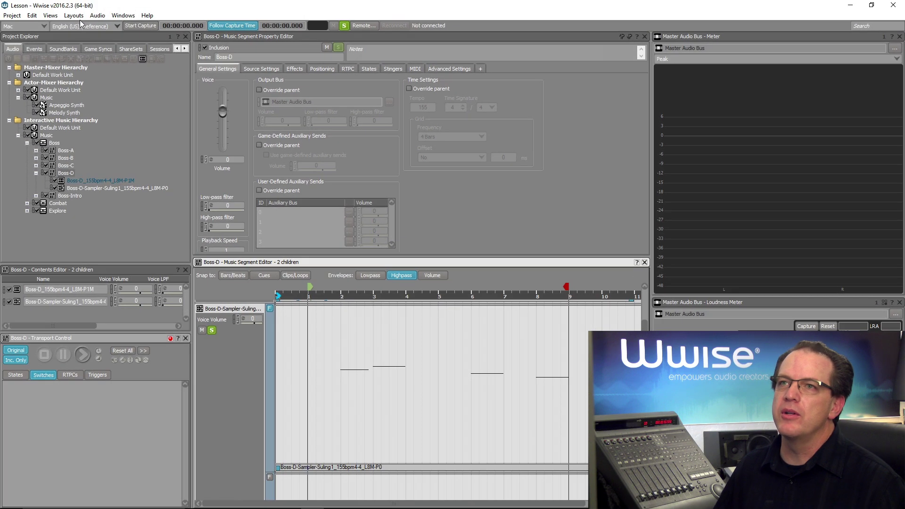
# Switch to the Designer layout and import Suling_C#5.wav into the Actor-Mixer Music folder
pyautogui.click(80, 17)
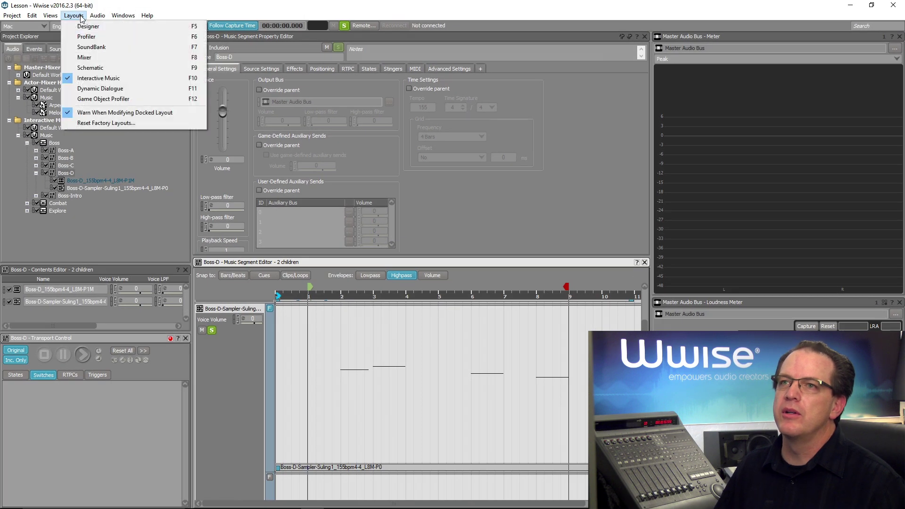
pyautogui.click(88, 27)
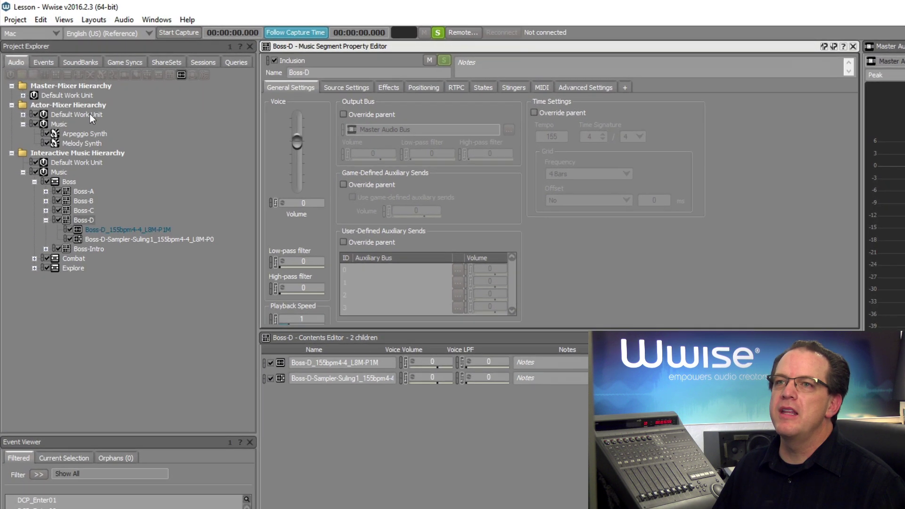
pyautogui.rightClick(53, 124)
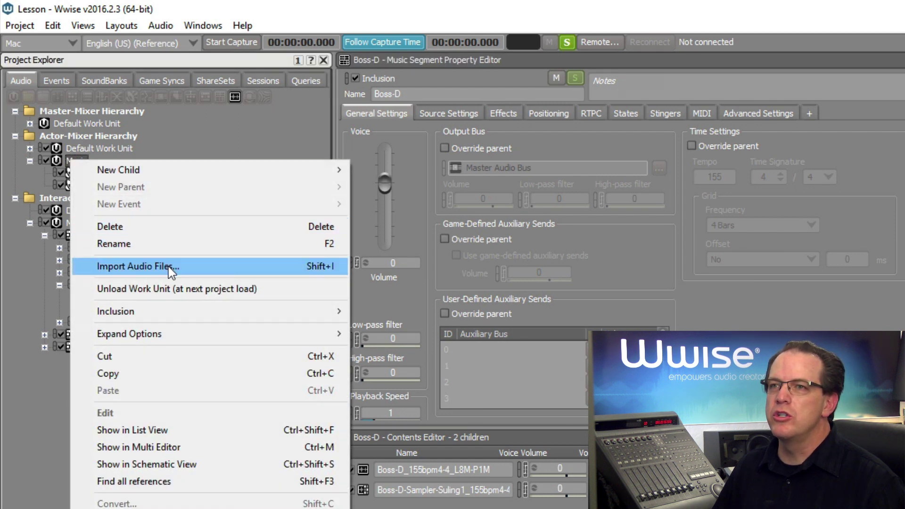
pyautogui.click(169, 266)
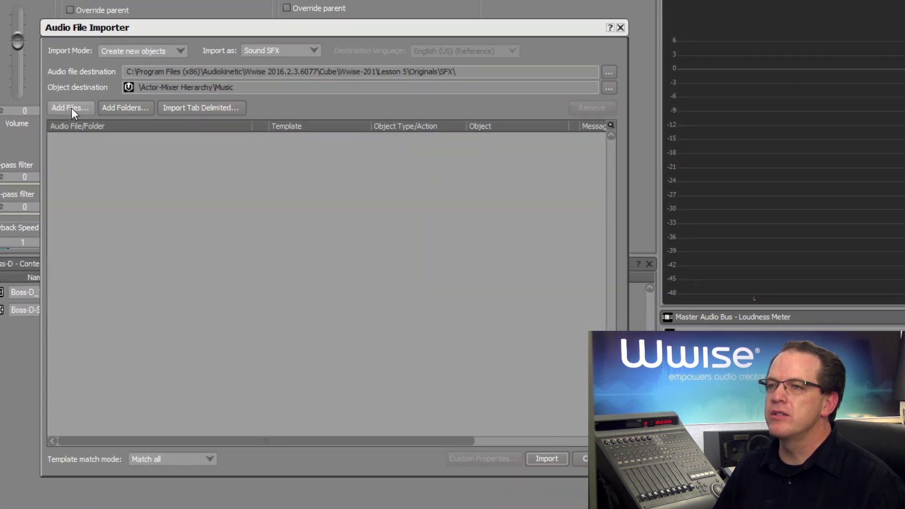
pyautogui.click(63, 106)
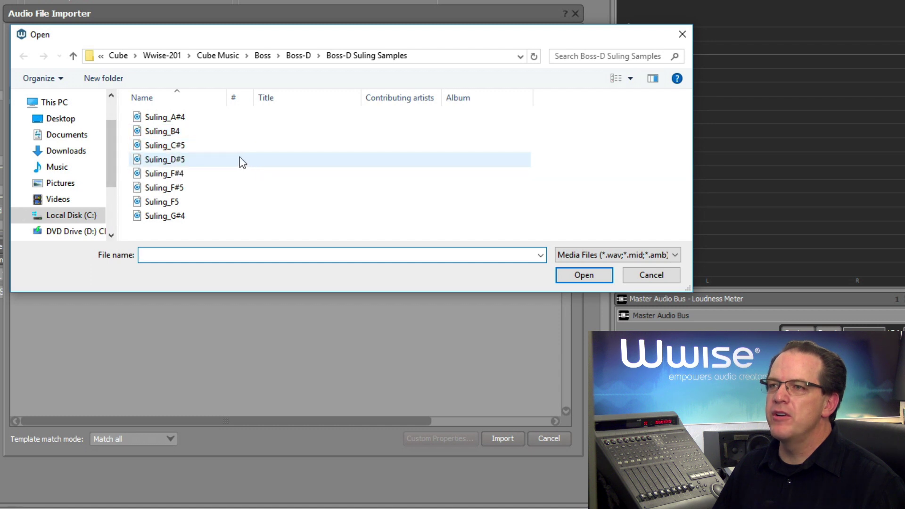
pyautogui.click(185, 150)
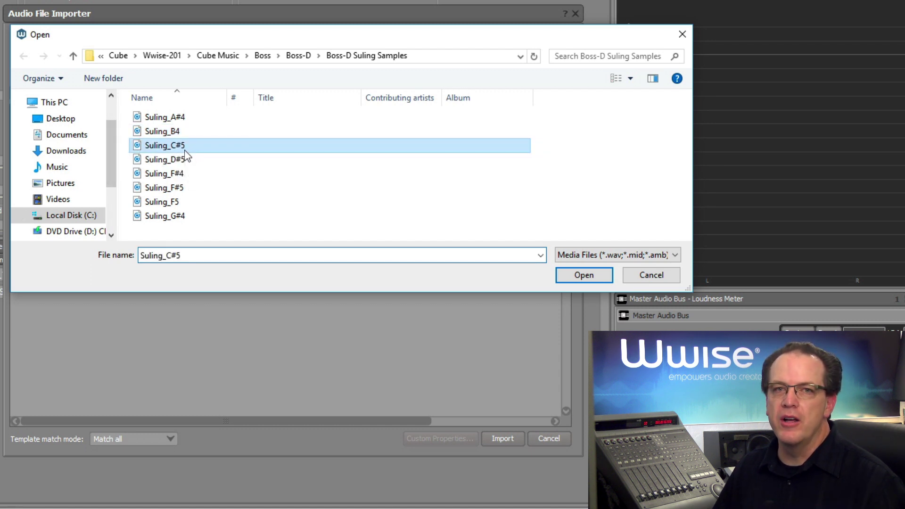
pyautogui.click(573, 277)
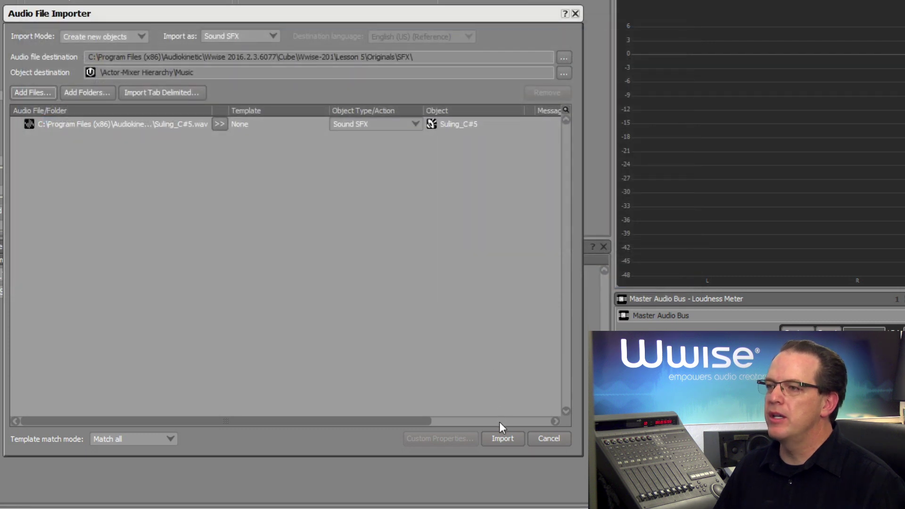
pyautogui.click(502, 438)
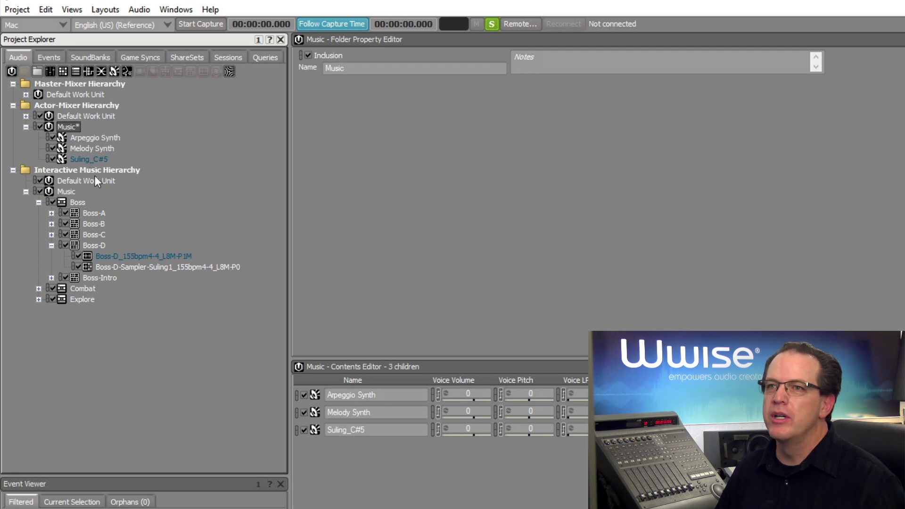
# Set Suling_C#5 as the MIDI target of the Boss-D-Sampler-Suling1 music track
pyautogui.click(144, 267)
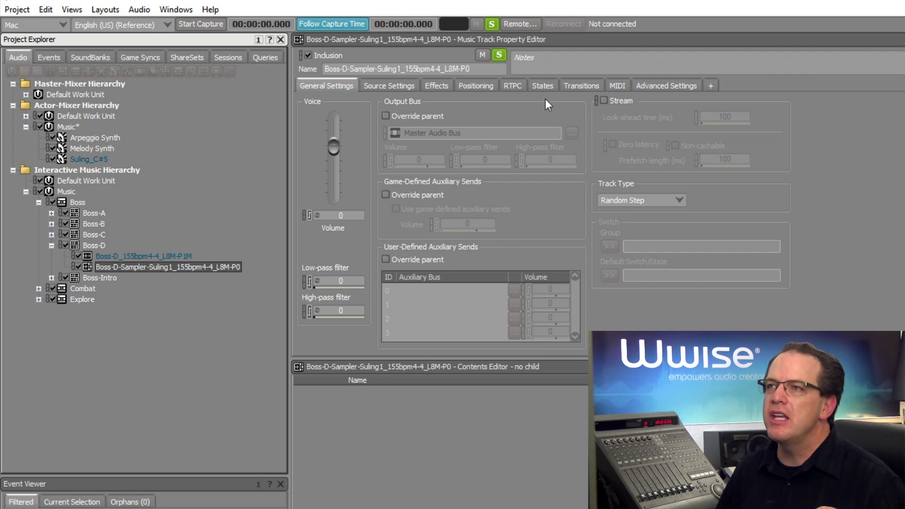
pyautogui.click(611, 86)
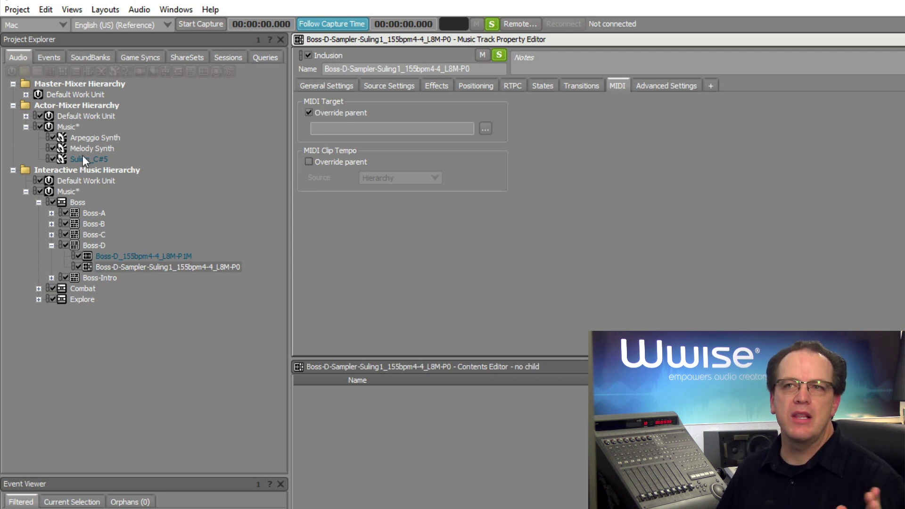
pyautogui.click(62, 159)
pyautogui.moveTo(63, 159); pyautogui.dragTo(346, 131)
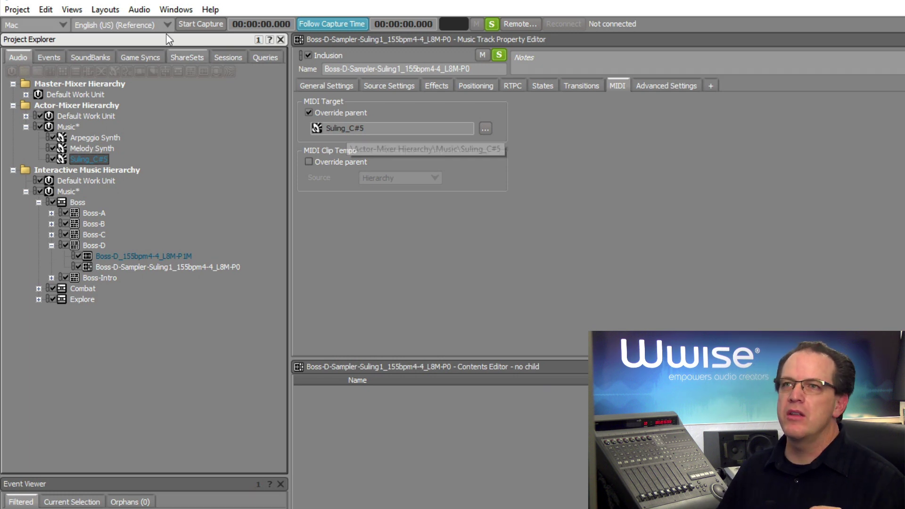
pyautogui.click(113, 10)
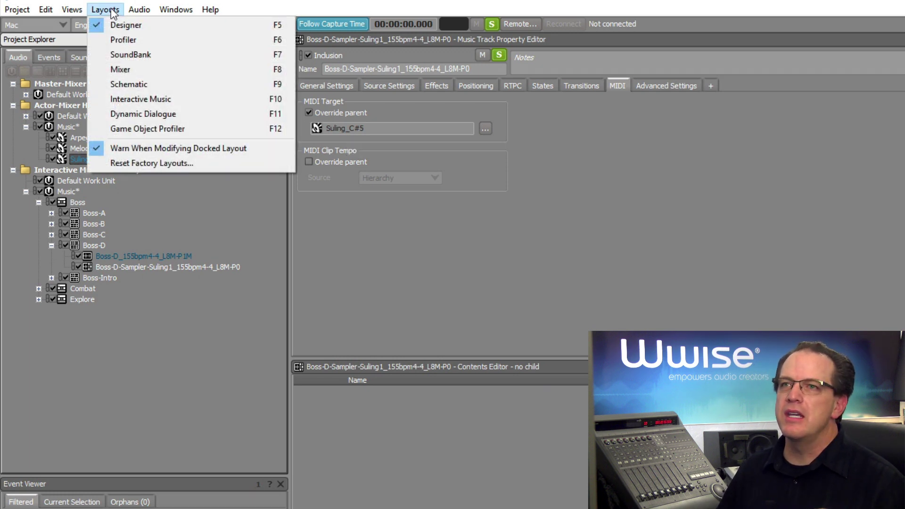
# Return to the Interactive Music layout, scroll up to the tracks, and play the Boss-D segment
pyautogui.click(138, 98)
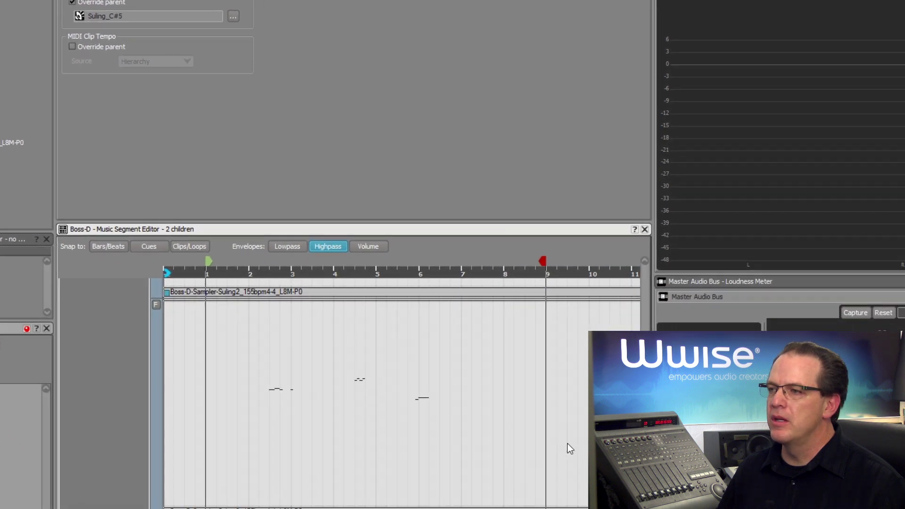
pyautogui.scroll(1, 836, 505)
pyautogui.moveTo(573, 363); pyautogui.dragTo(571, 289)
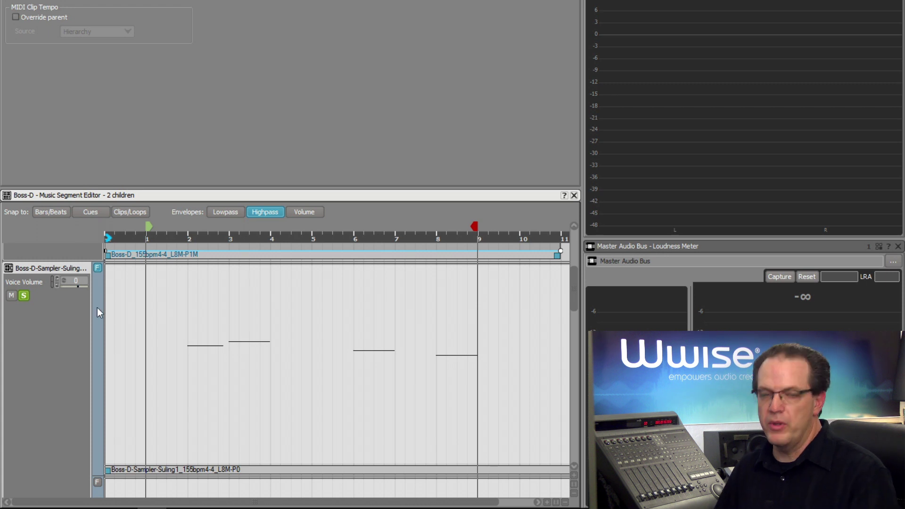
pyautogui.press('space')
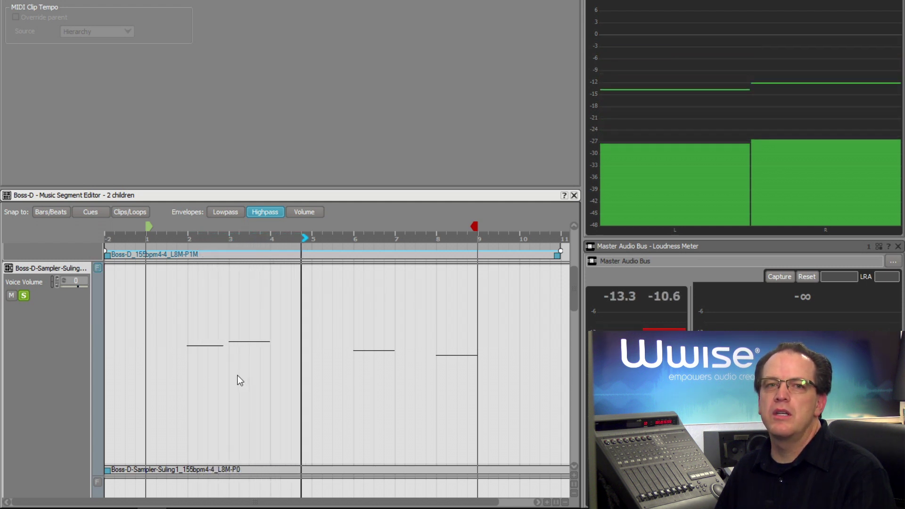
pyautogui.press('space')
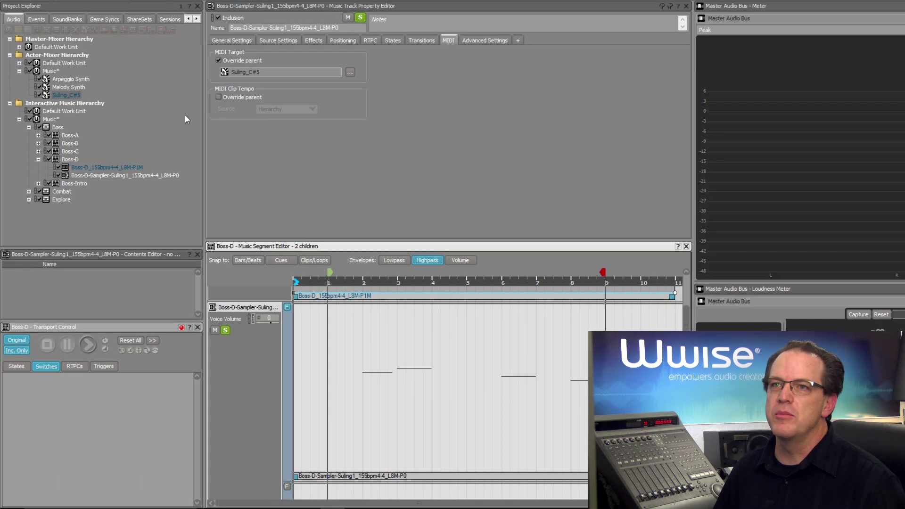
# Enable MIDI note tracking on Suling_C#5 with root note C4 and play the segment
pyautogui.click(74, 96)
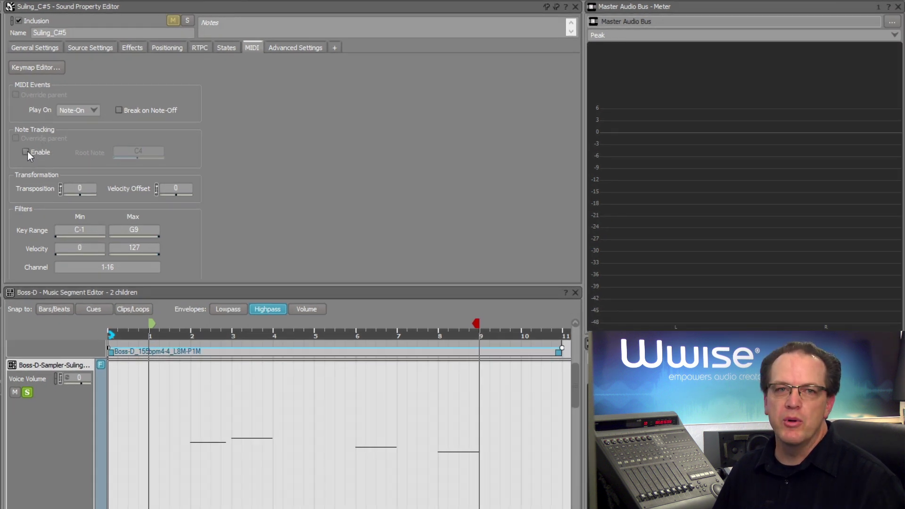
pyautogui.click(26, 151)
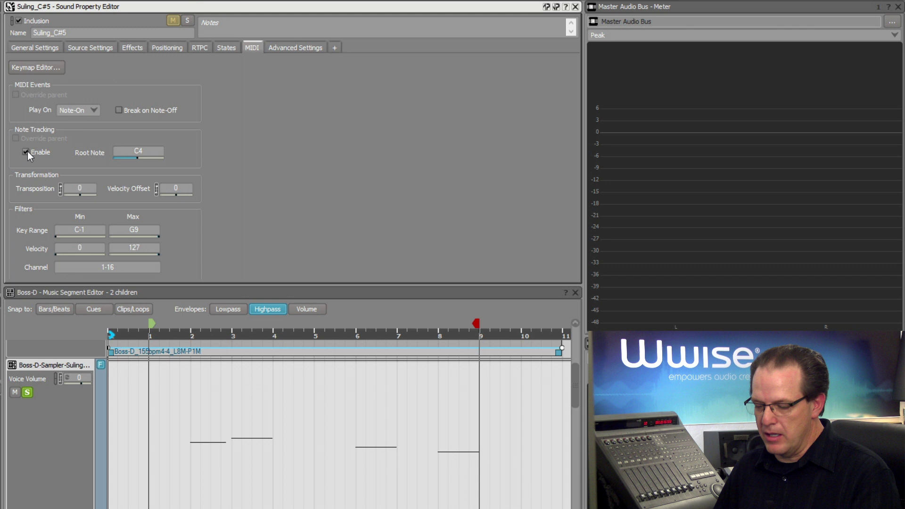
pyautogui.press('space')
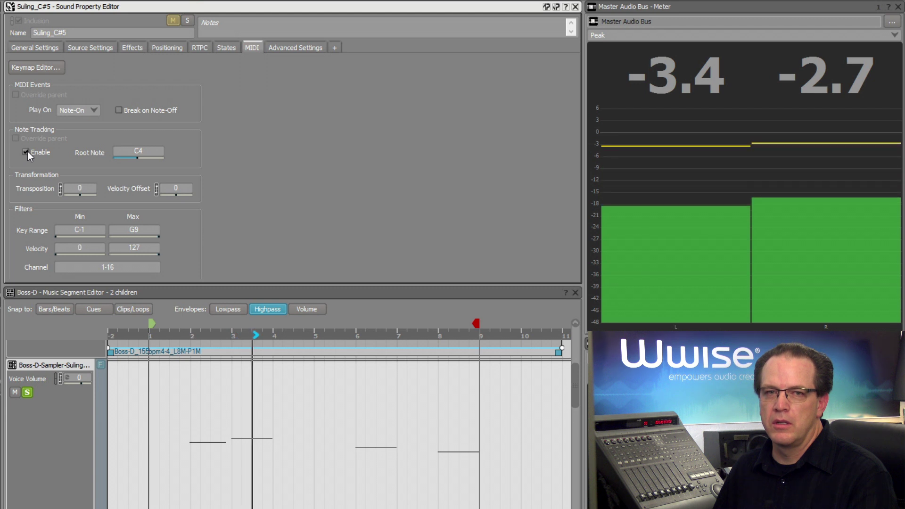
pyautogui.press('space')
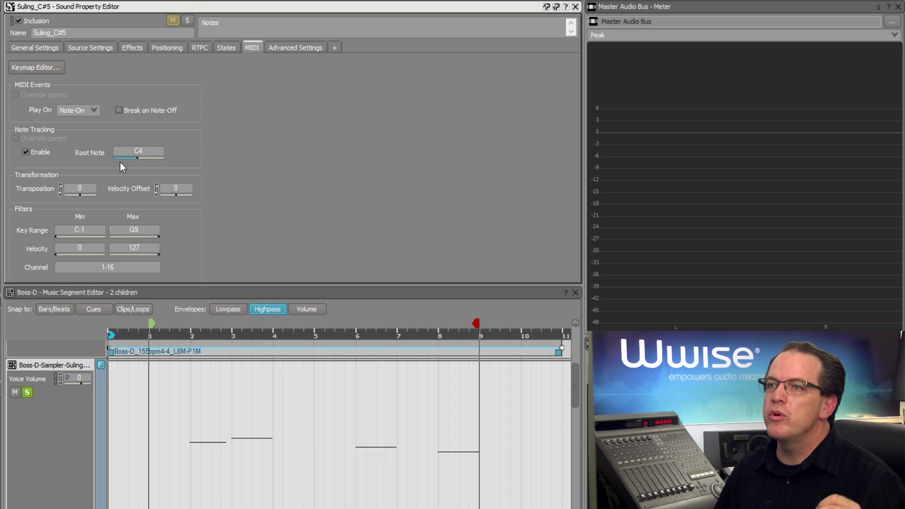
pyautogui.click(141, 151)
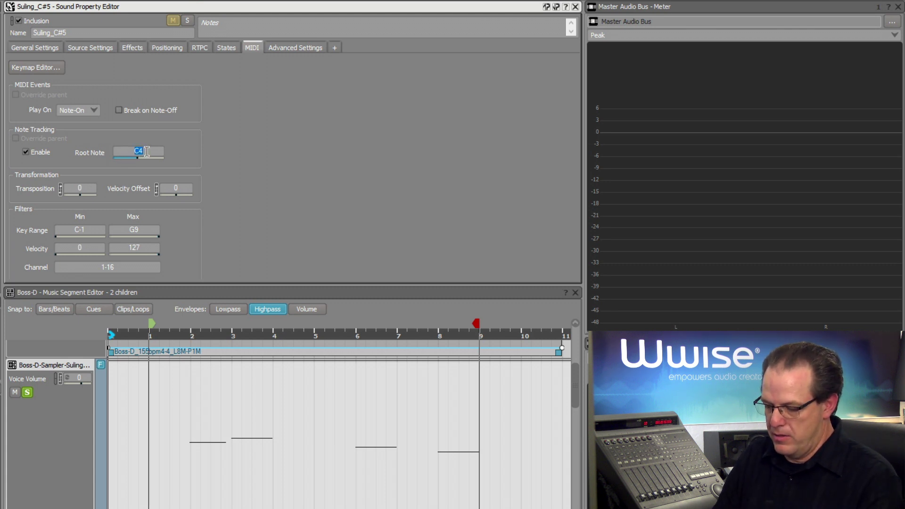
pyautogui.write('C#5')
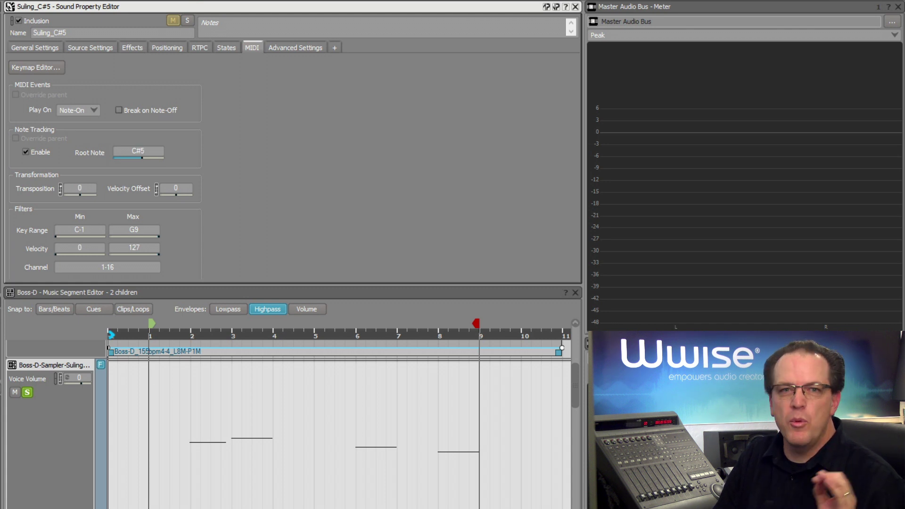
pyautogui.press('space')
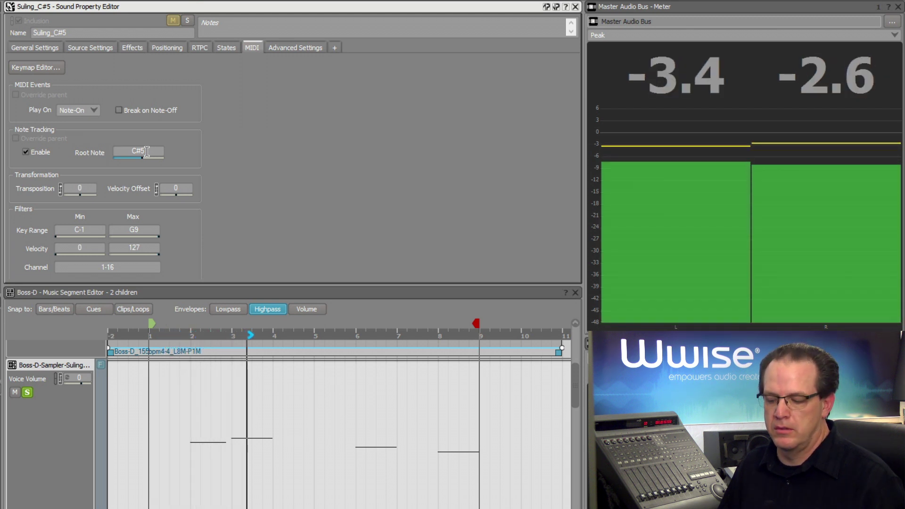
pyautogui.press('space')
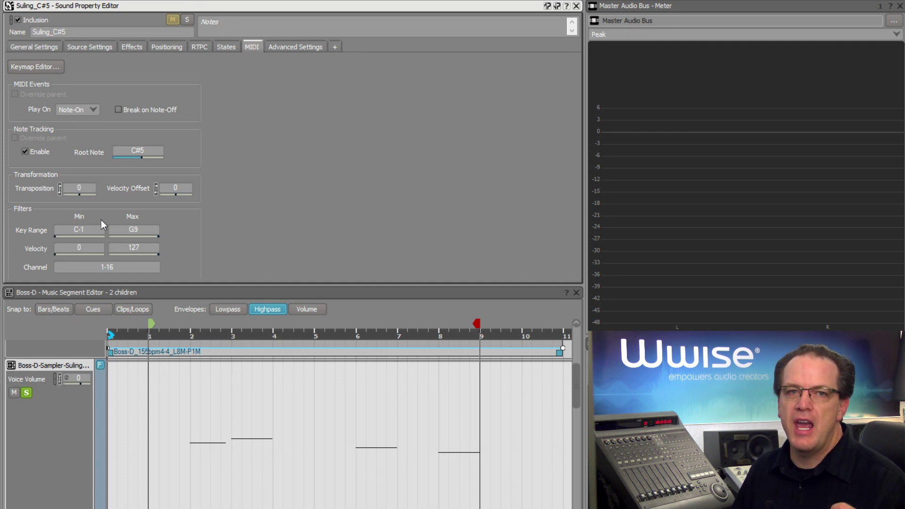
# Set Suling_C#5's key range to C#5 through F5 and play the segment
pyautogui.click(94, 228)
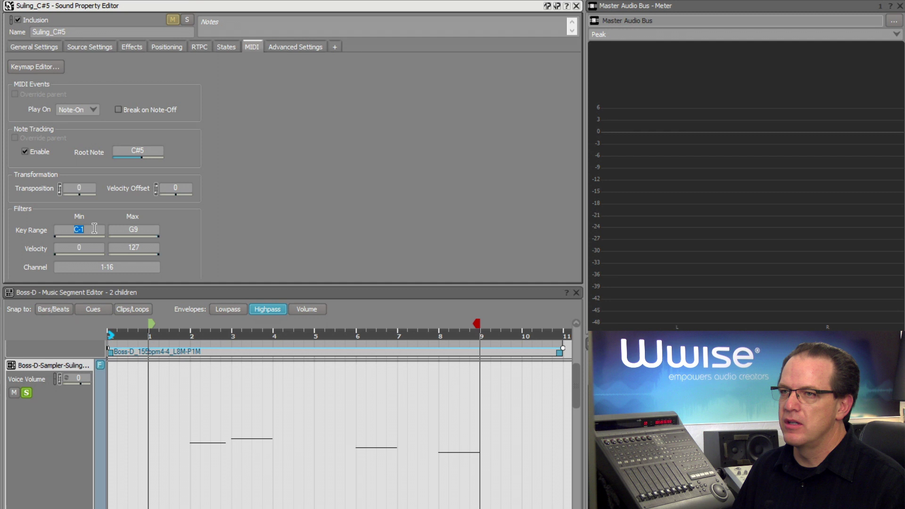
pyautogui.write('C#5')
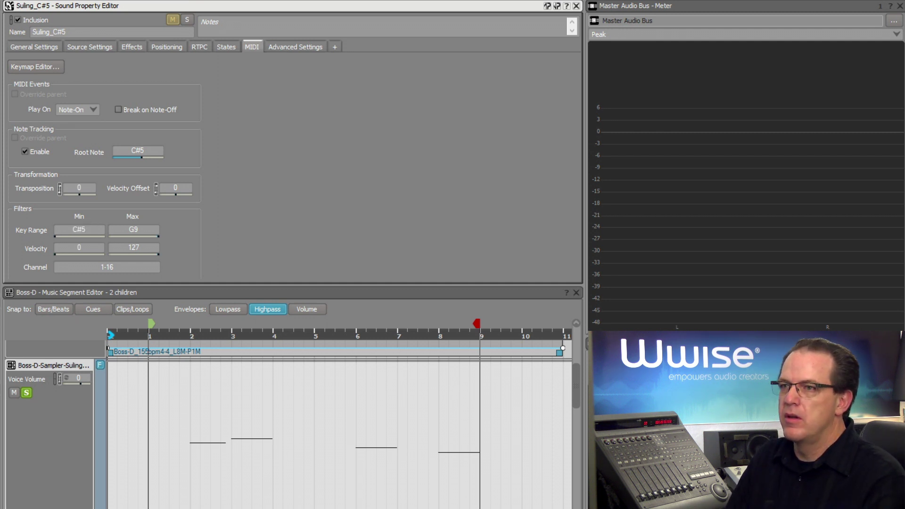
pyautogui.click(138, 231)
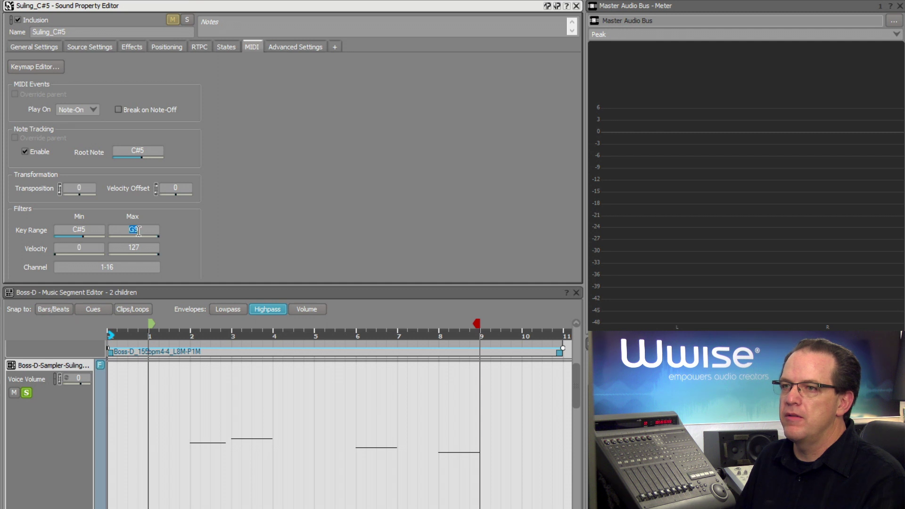
pyautogui.write('F5')
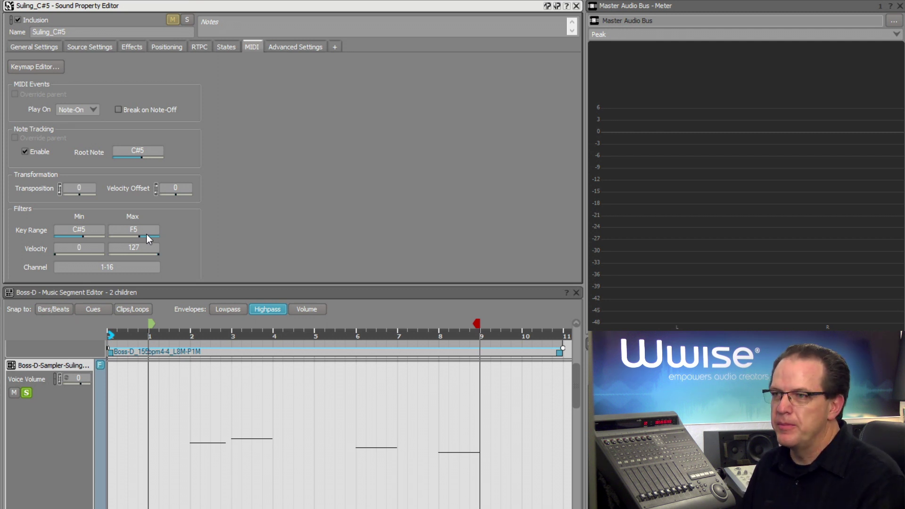
pyautogui.press('space')
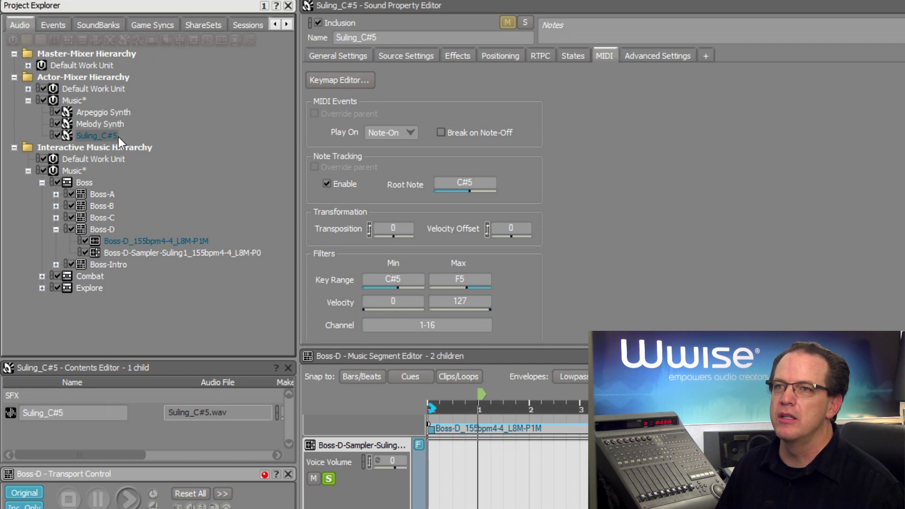
# Bring up the context menu for the Suling_C#5 sound in the Project Explorer
pyautogui.rightClick(118, 137)
# Delete Suling_C#5 and add the Boss-D Suling Samples folder to a Music import
pyautogui.click(157, 201)
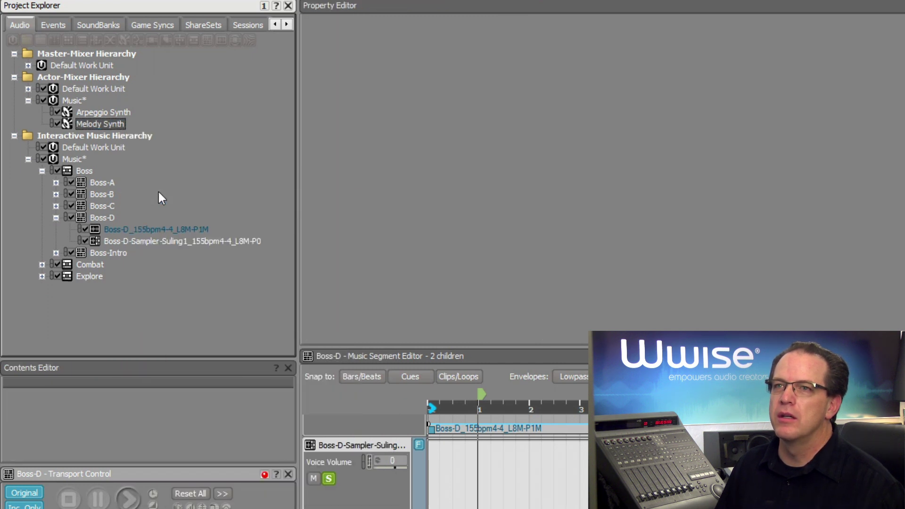
pyautogui.rightClick(81, 102)
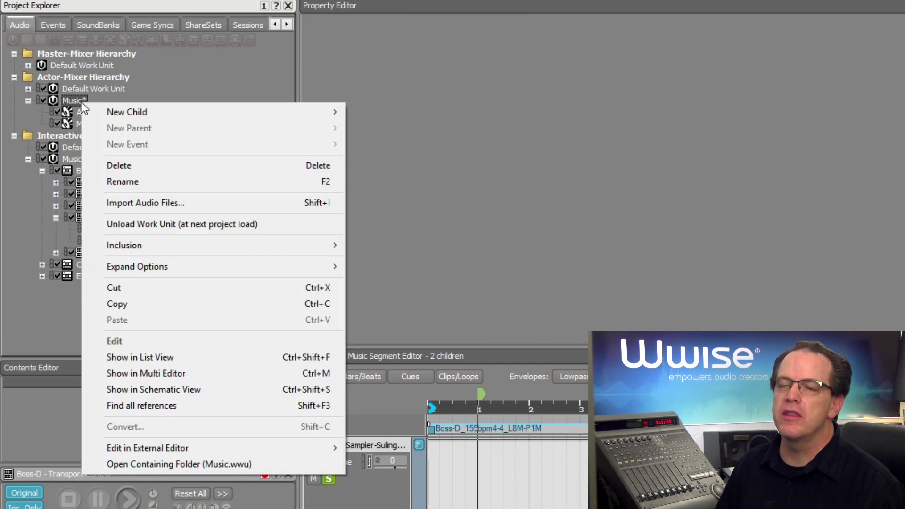
pyautogui.click(165, 200)
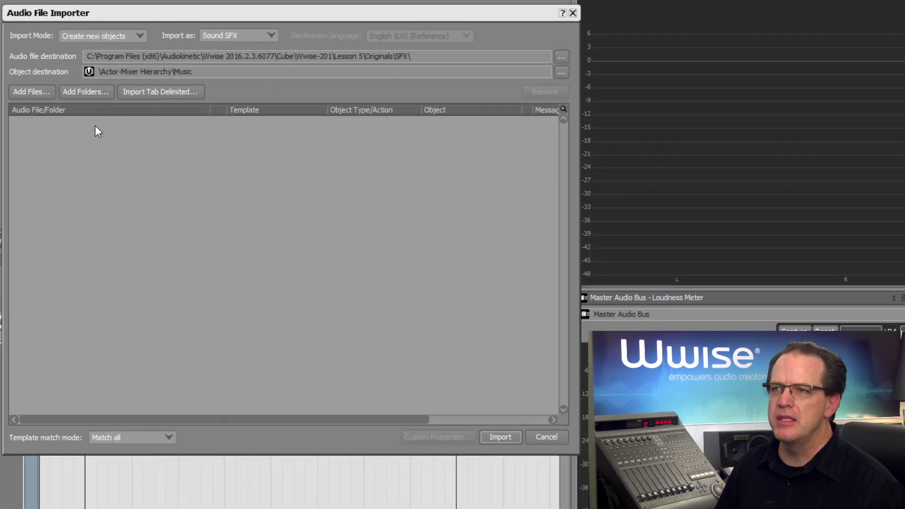
pyautogui.click(90, 94)
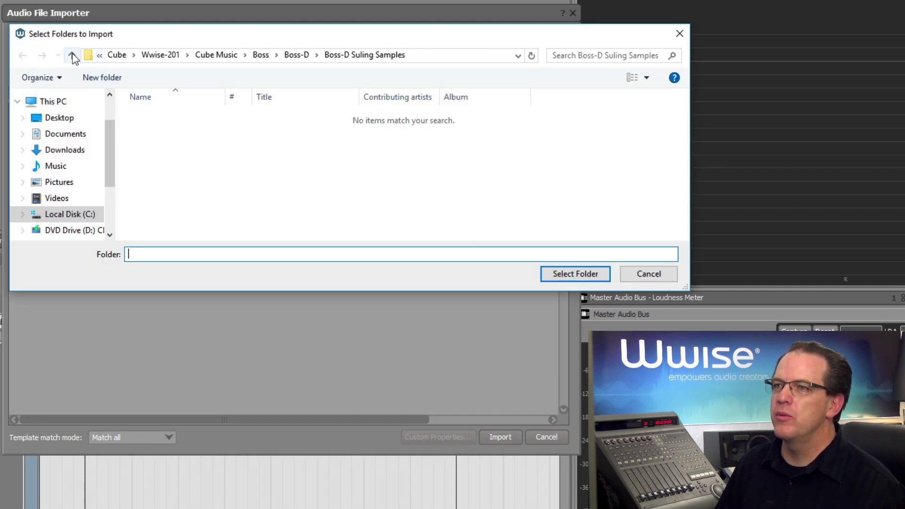
pyautogui.click(72, 55)
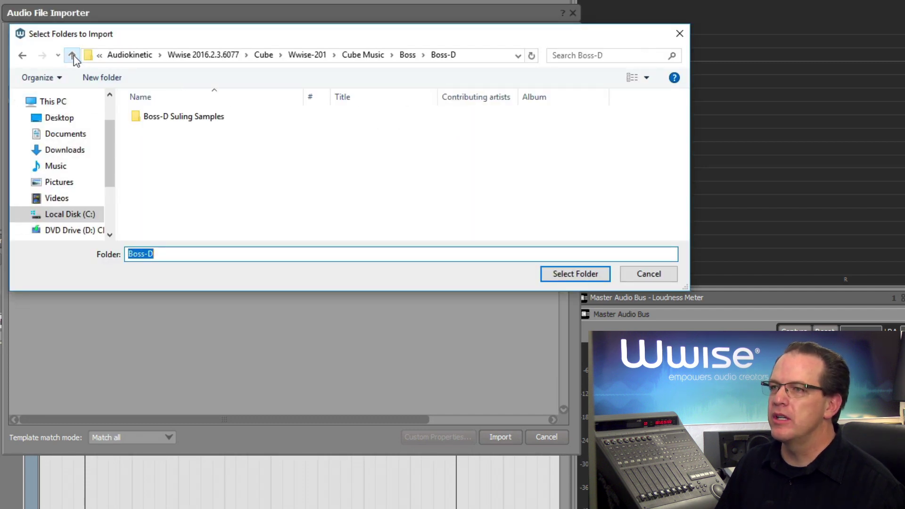
pyautogui.click(176, 118)
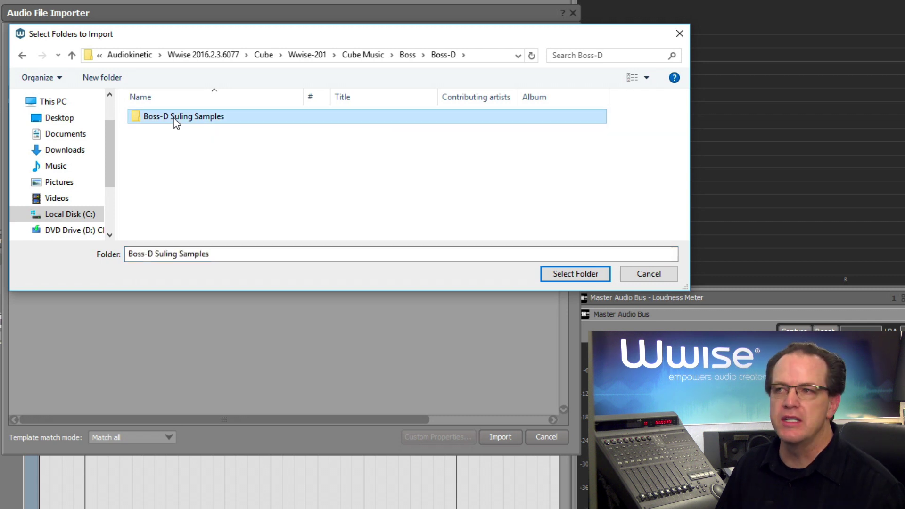
pyautogui.click(584, 275)
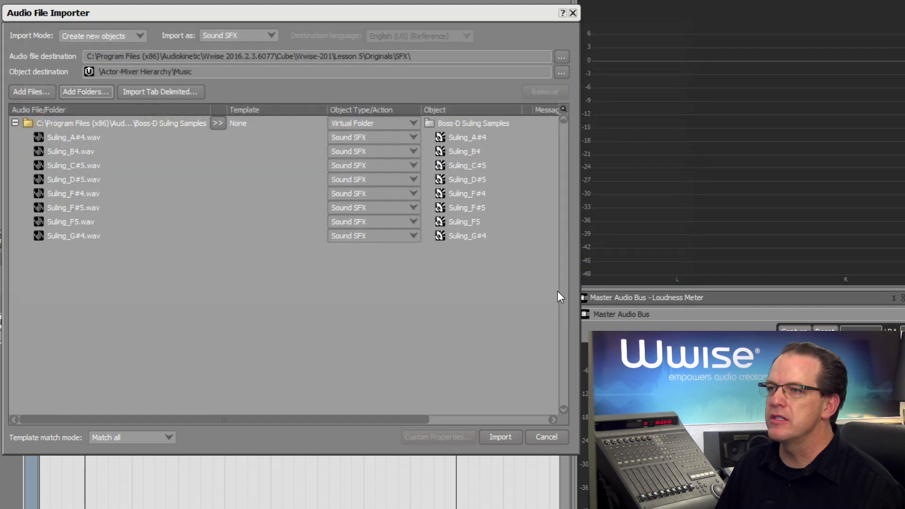
# Import the folder's eight Suling samples as a Blend Container
pyautogui.click(341, 125)
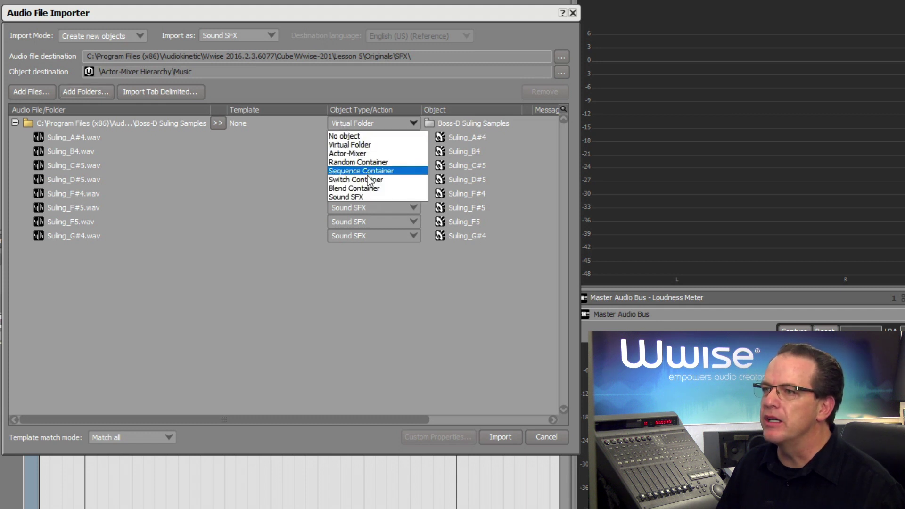
pyautogui.click(370, 190)
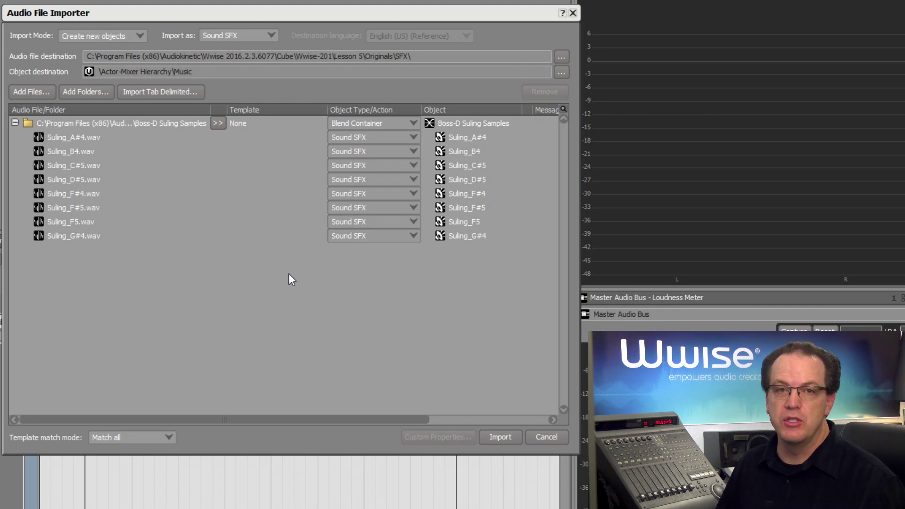
pyautogui.click(495, 436)
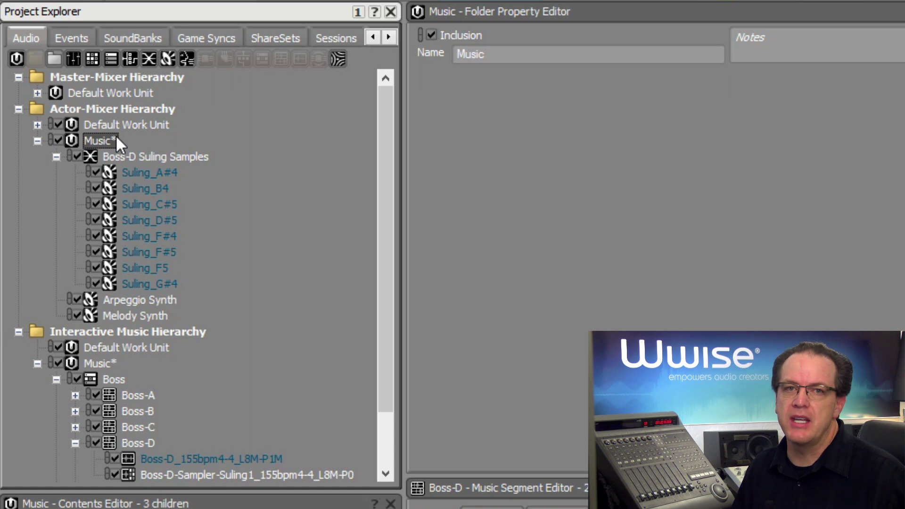
# Select the Boss-D Suling Samples blend container to view its MIDI settings
pyautogui.click(160, 157)
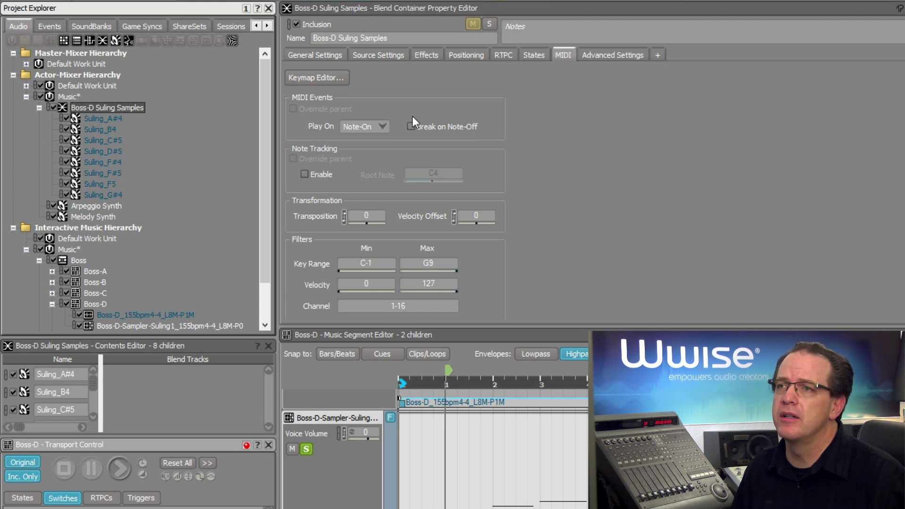
# In the Keymap Editor, tick Override and Enable MIDI note tracking for all eight Suling samples
pyautogui.click(332, 81)
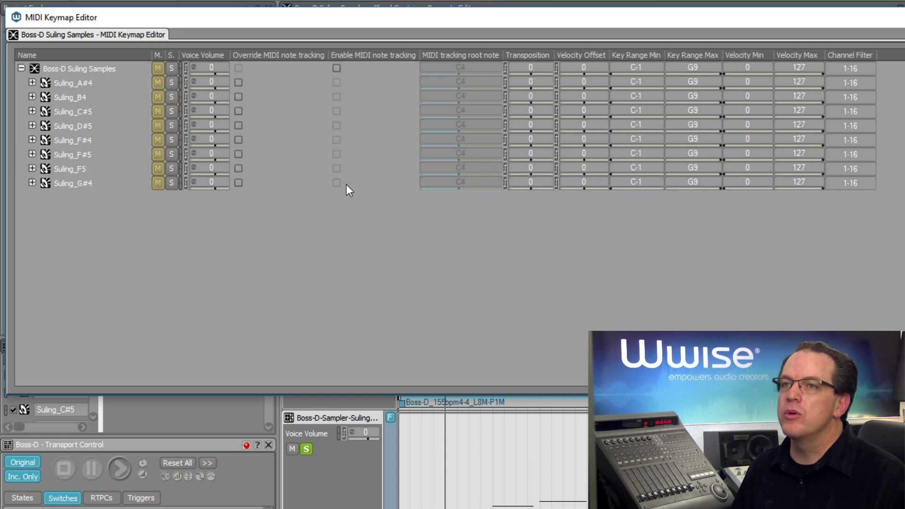
pyautogui.click(81, 83)
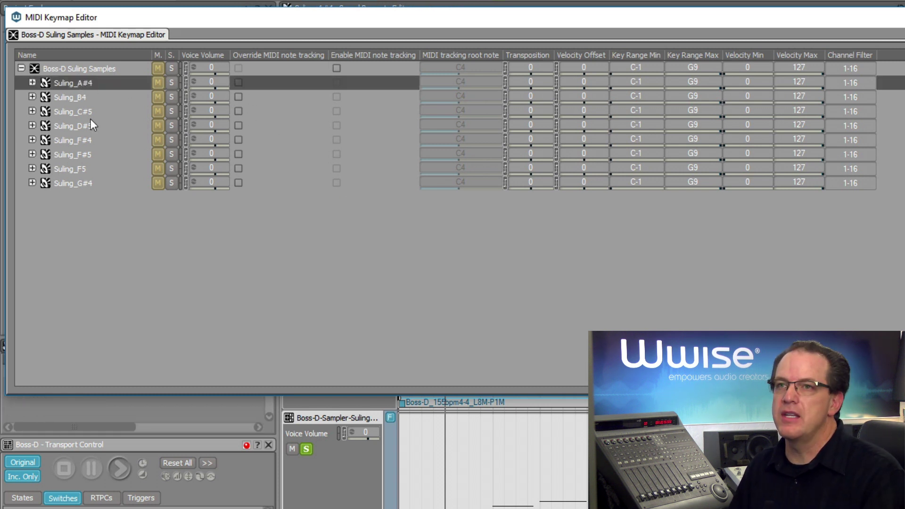
pyautogui.keyDown('shift'); pyautogui.click(85, 185); pyautogui.keyUp('shift')
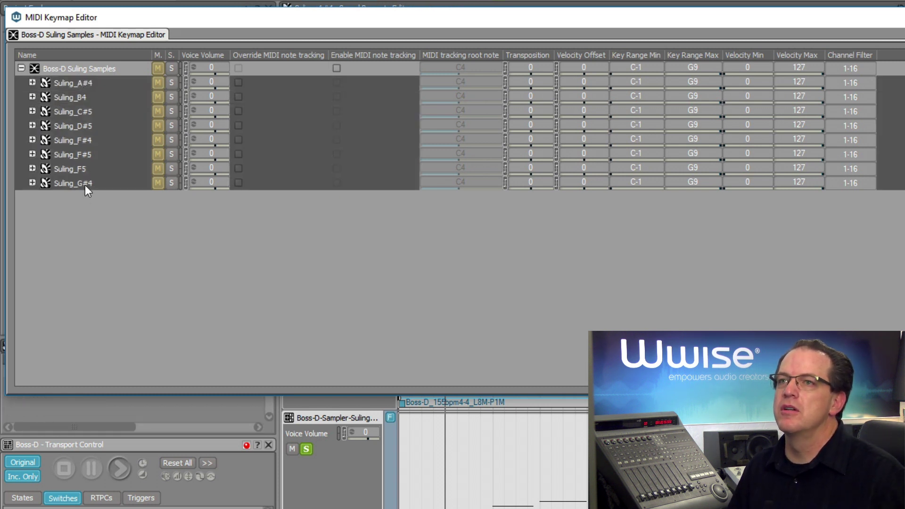
pyautogui.click(238, 83)
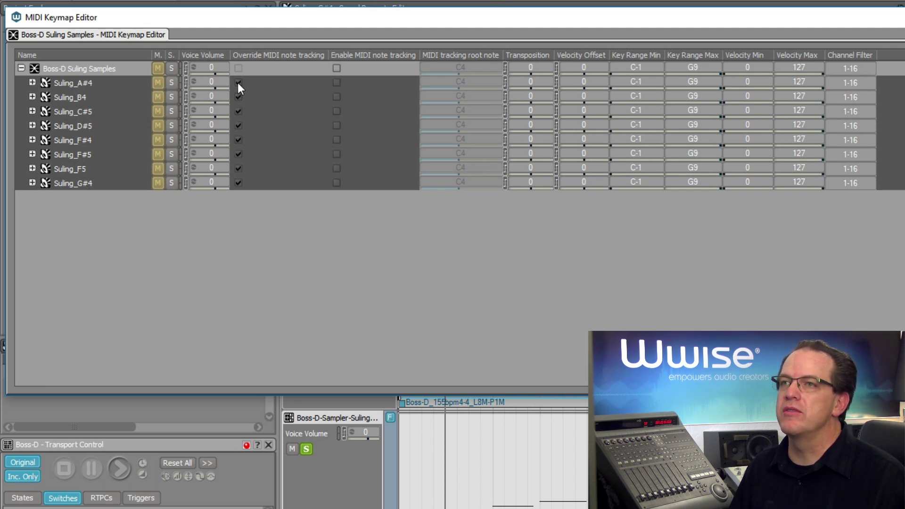
pyautogui.click(336, 83)
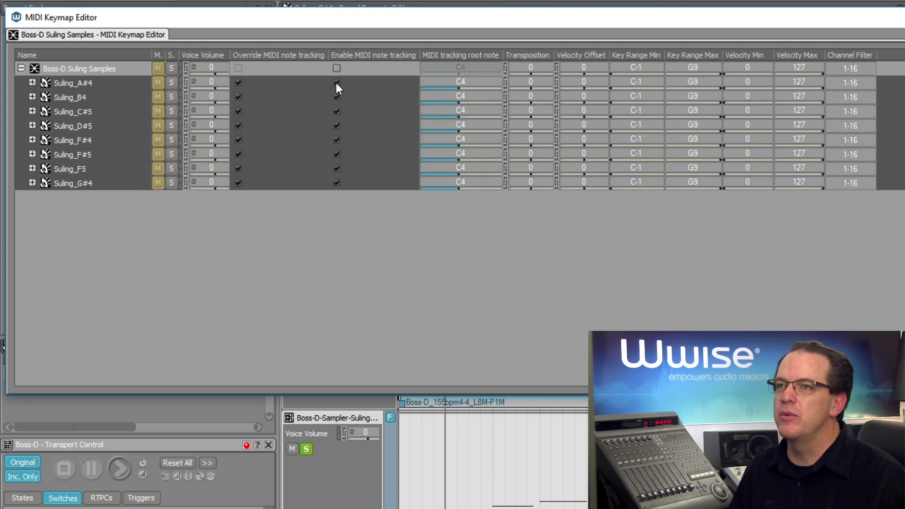
# Set the MIDI tracking root notes to A#4, B4, C#5 and D#5 for the first four samples
pyautogui.click(368, 218)
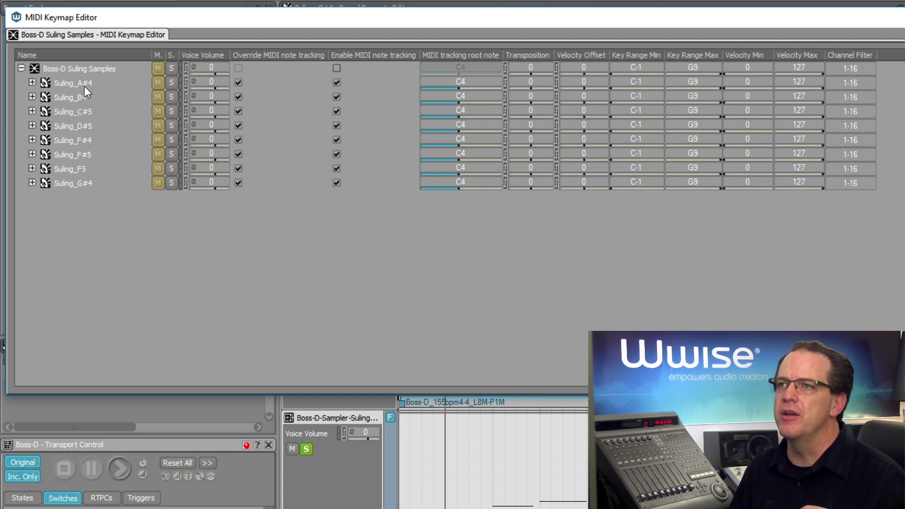
pyautogui.click(467, 83)
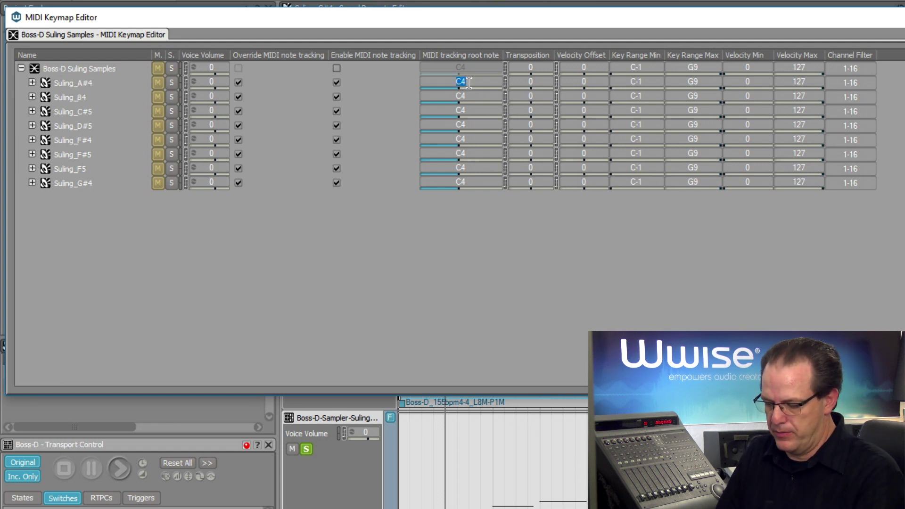
pyautogui.write('A#4')
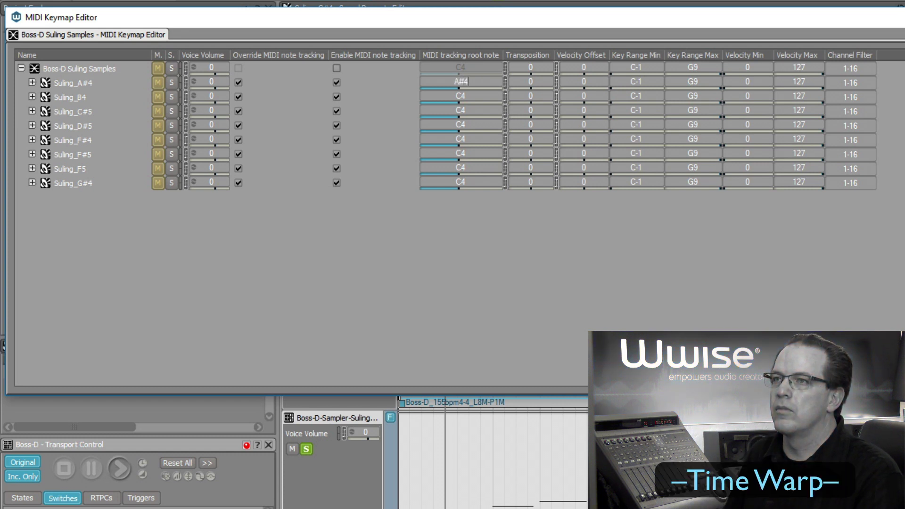
pyautogui.press('Return')
pyautogui.write('B4')
pyautogui.press('Return')
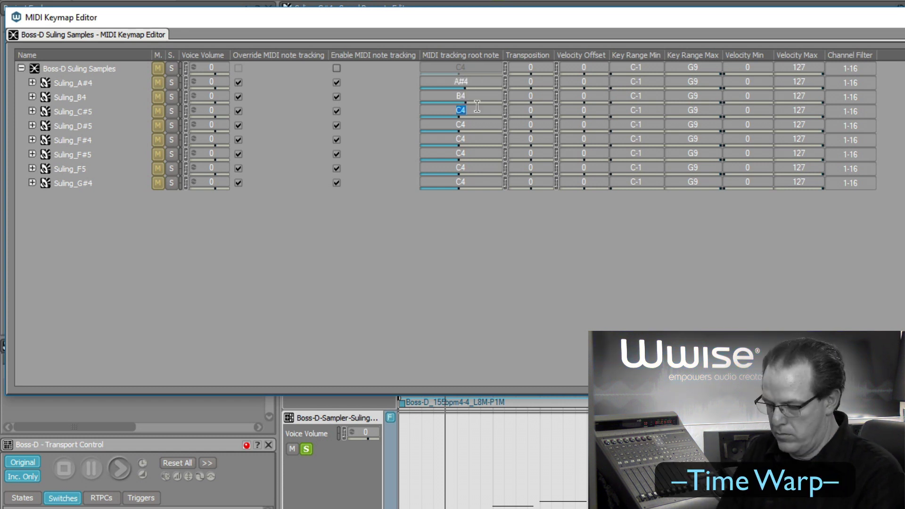
pyautogui.write('C#5')
pyautogui.press('Return')
pyautogui.write('D#5')
pyautogui.press('Return')
# Set the remaining root notes to F#4, F#5, F5 and G#4
pyautogui.write('F#4')
pyautogui.press('Return')
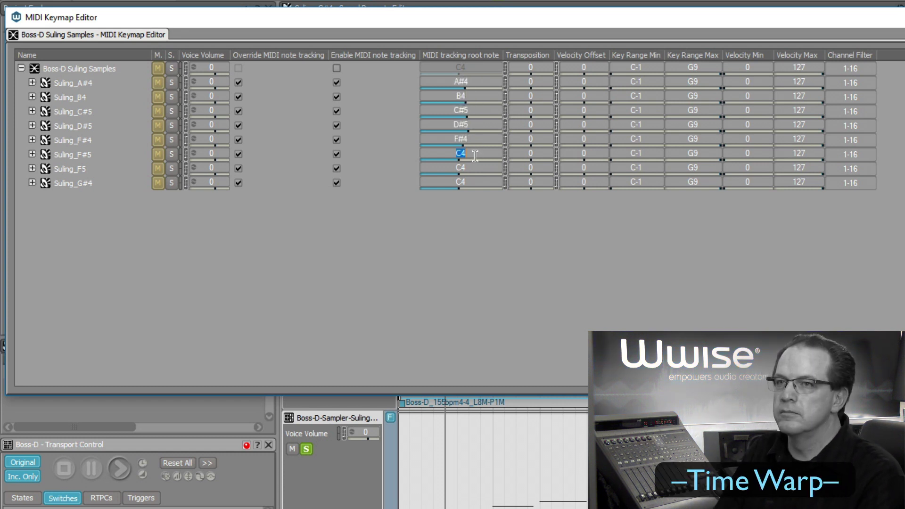
pyautogui.write('F#5')
pyautogui.press('Return')
pyautogui.write('F5')
pyautogui.press('Return')
pyautogui.write('G#4')
pyautogui.press('Return')
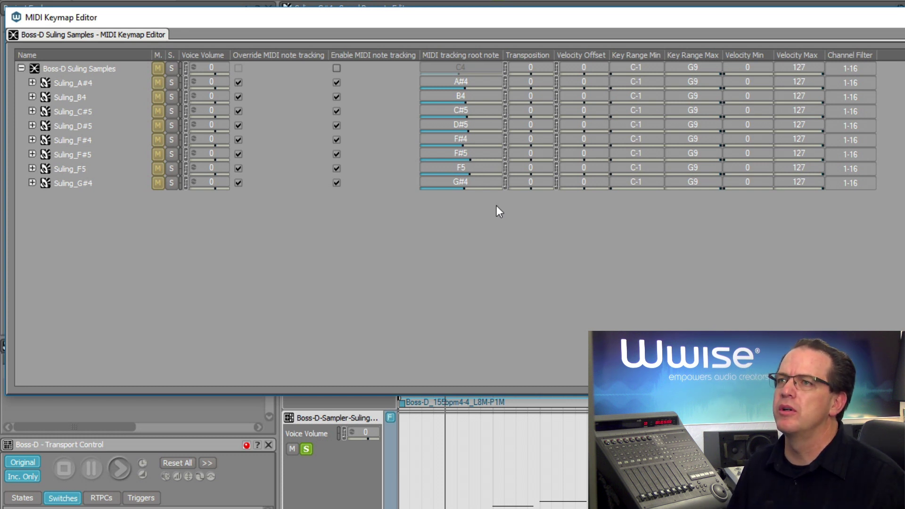
# Sort by root note and set key ranges: F#4 up to G4, G#4–A4, A#4–A#4
pyautogui.click(485, 56)
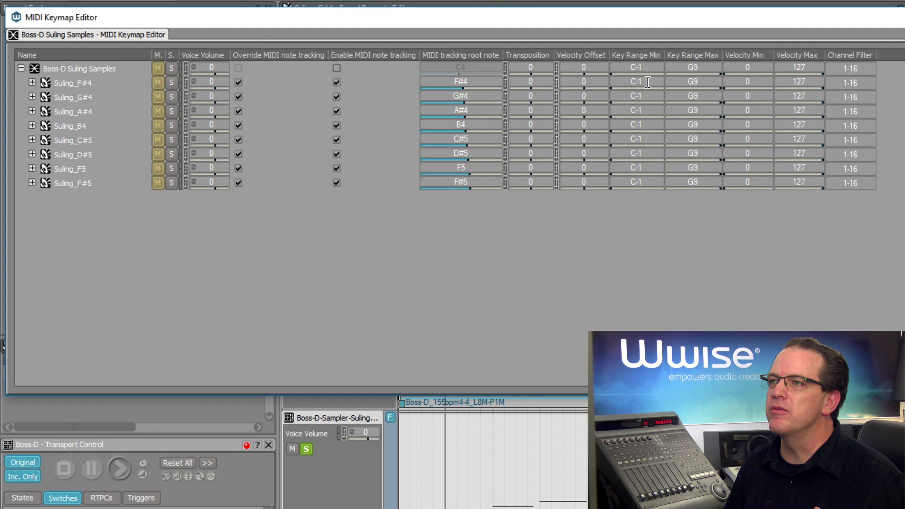
pyautogui.doubleClick(701, 81)
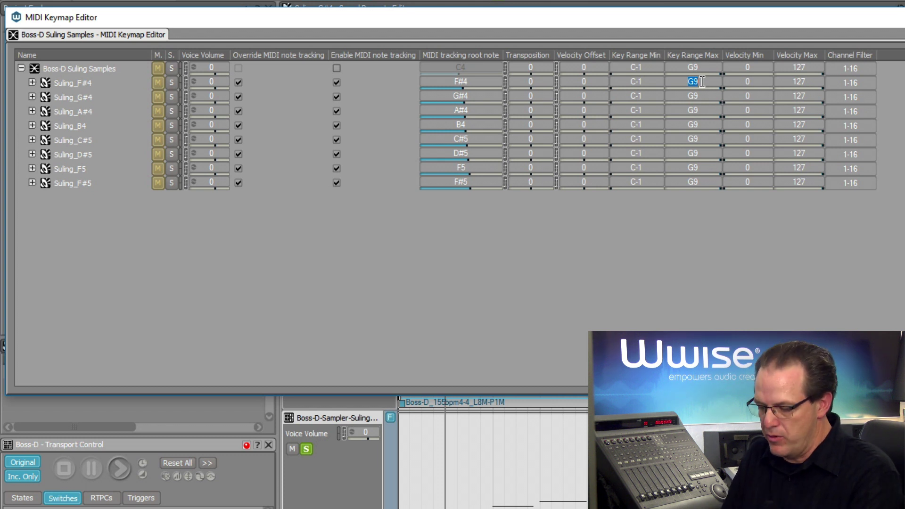
pyautogui.write('G')
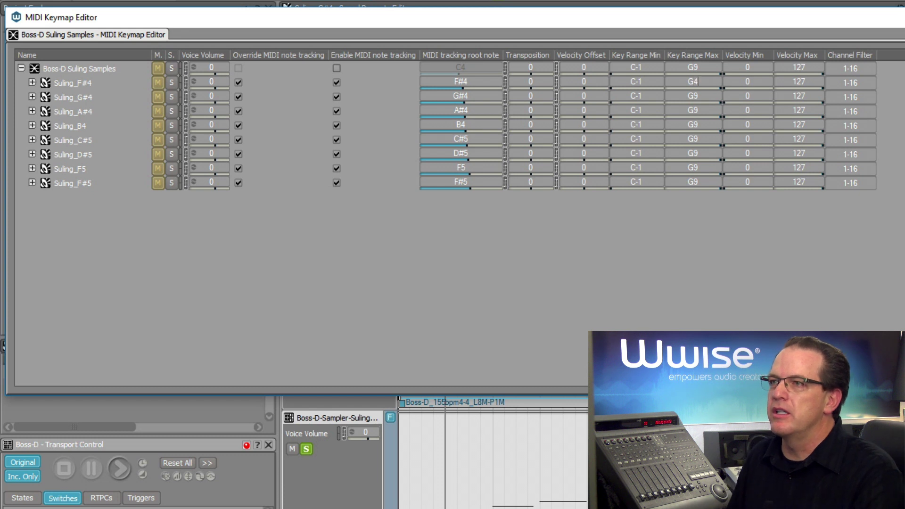
pyautogui.write('4')
pyautogui.press('Return')
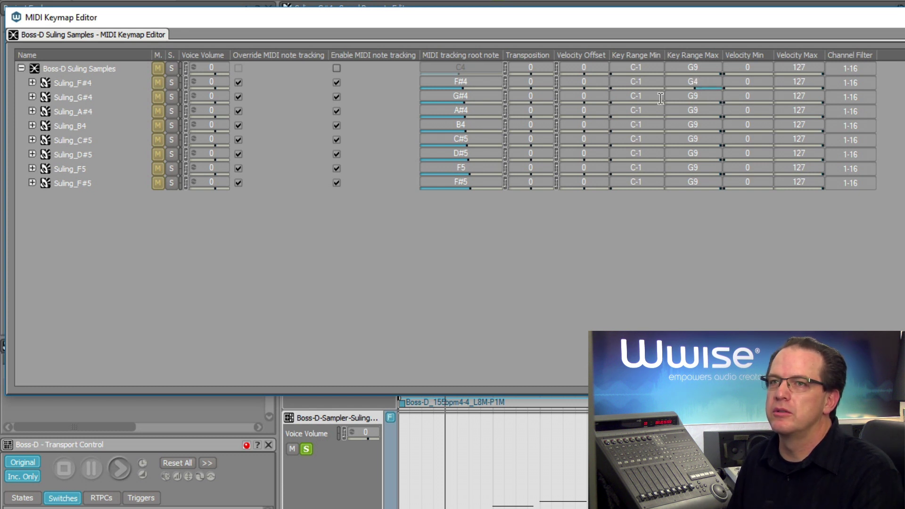
pyautogui.doubleClick(697, 96)
pyautogui.write('A4')
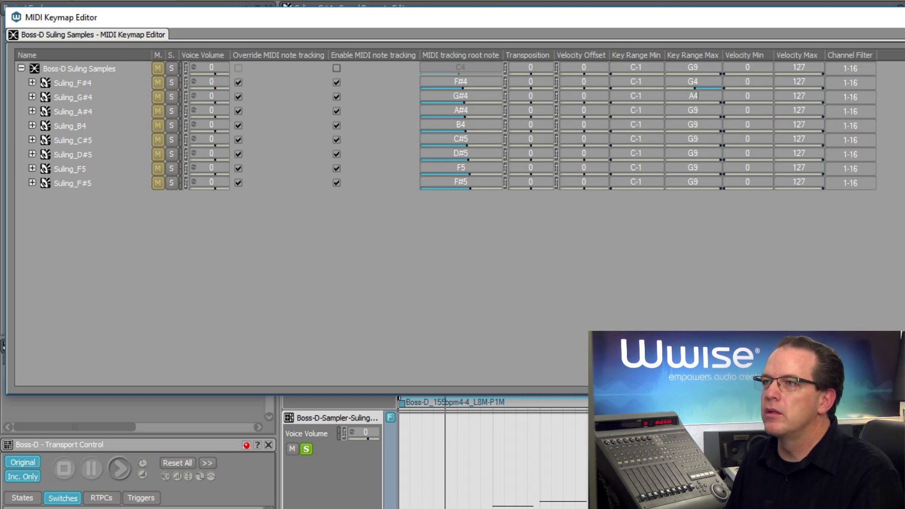
pyautogui.doubleClick(652, 109)
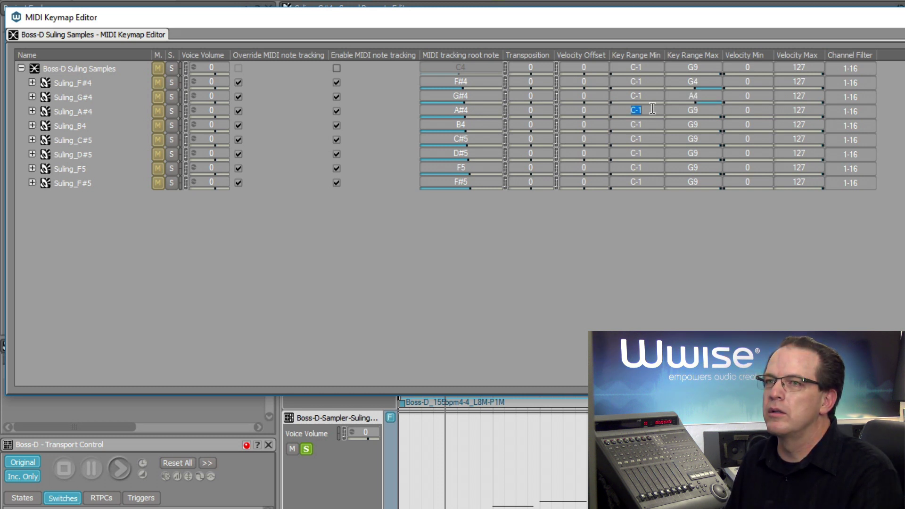
pyautogui.doubleClick(650, 96)
pyautogui.write('G#4')
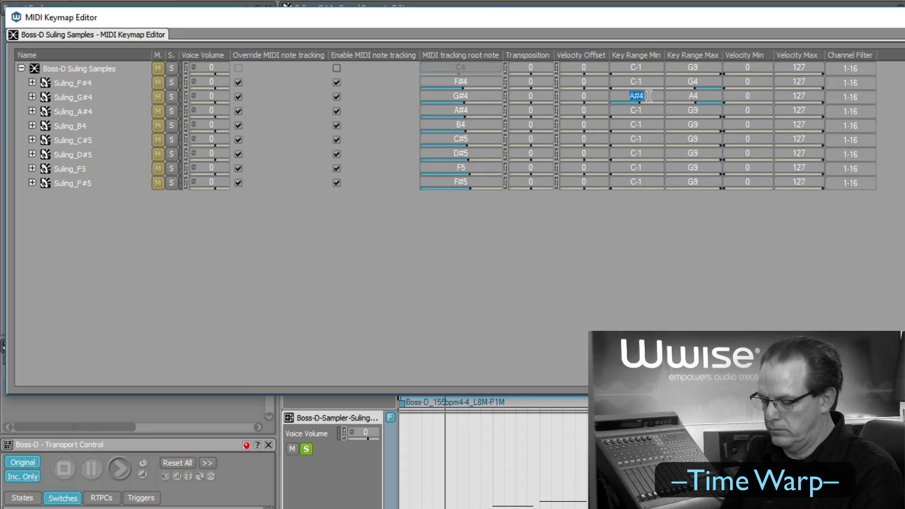
pyautogui.doubleClick(648, 108)
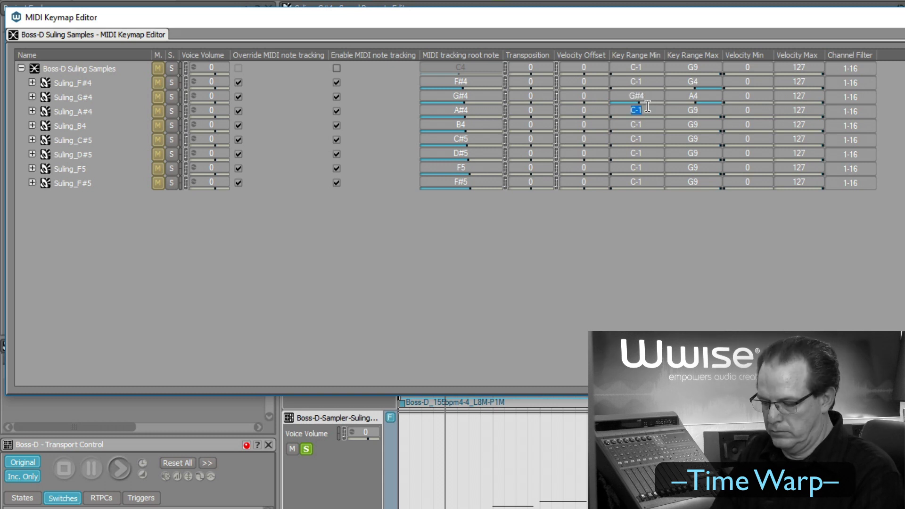
pyautogui.write('A#4')
pyautogui.doubleClick(693, 110)
pyautogui.write('A#4')
# Set key ranges B4–C5, C#5–D5 and D#5–E5 for the middle three samples
pyautogui.doubleClick(636, 125)
pyautogui.write('B4')
pyautogui.doubleClick(701, 125)
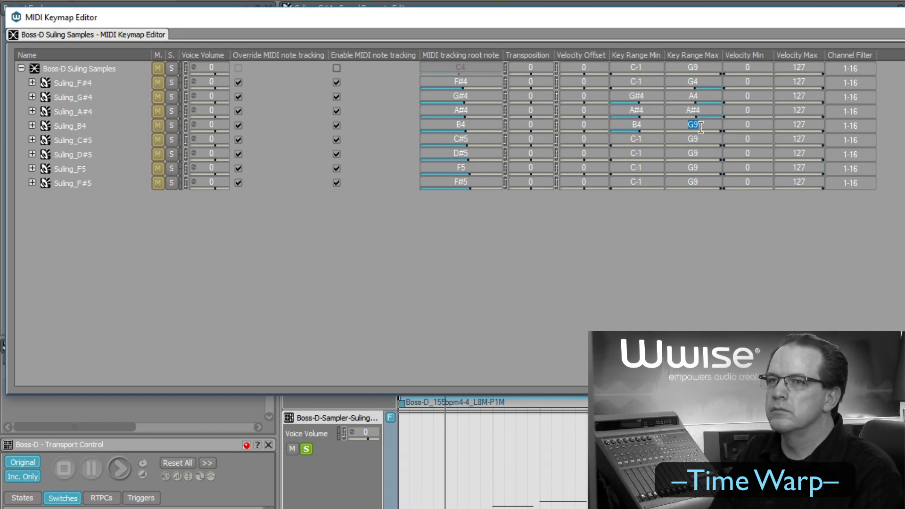
pyautogui.write('C5')
pyautogui.doubleClick(657, 139)
pyautogui.write('C#5')
pyautogui.doubleClick(701, 140)
pyautogui.write('D5')
pyautogui.doubleClick(652, 153)
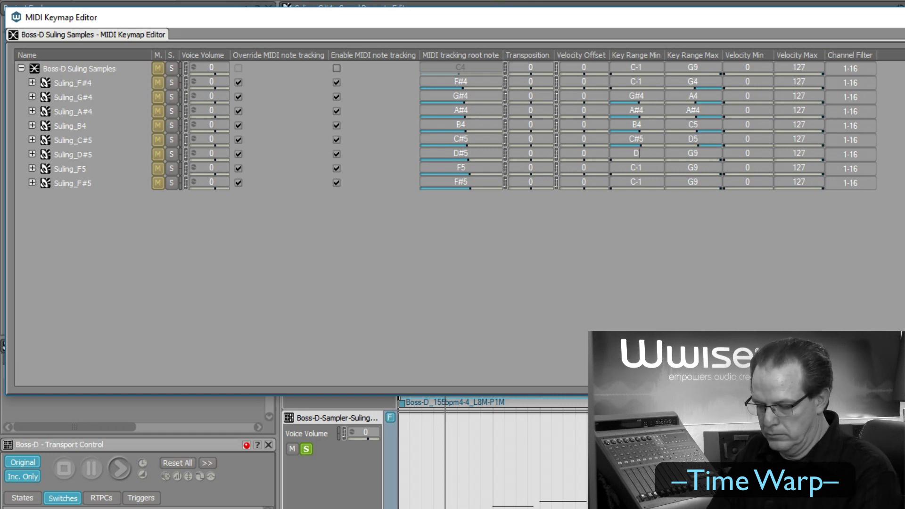
pyautogui.write('D#5')
pyautogui.doubleClick(699, 154)
pyautogui.write('E5')
# Set Suling_F5's range to F5–F5 and start Suling_F#5 at F#5, keeping its top at G9
pyautogui.doubleClick(655, 167)
pyautogui.write('F5')
pyautogui.doubleClick(704, 169)
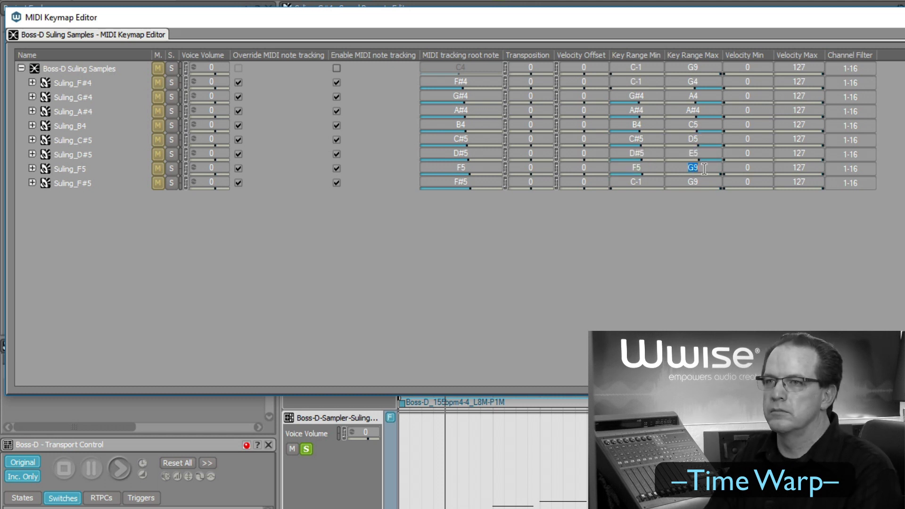
pyautogui.write('F5')
pyautogui.doubleClick(656, 183)
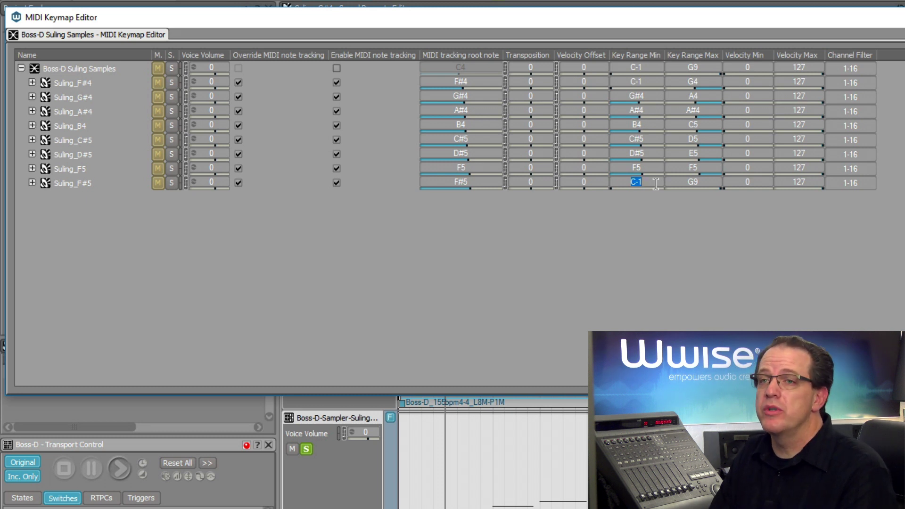
pyautogui.write('F')
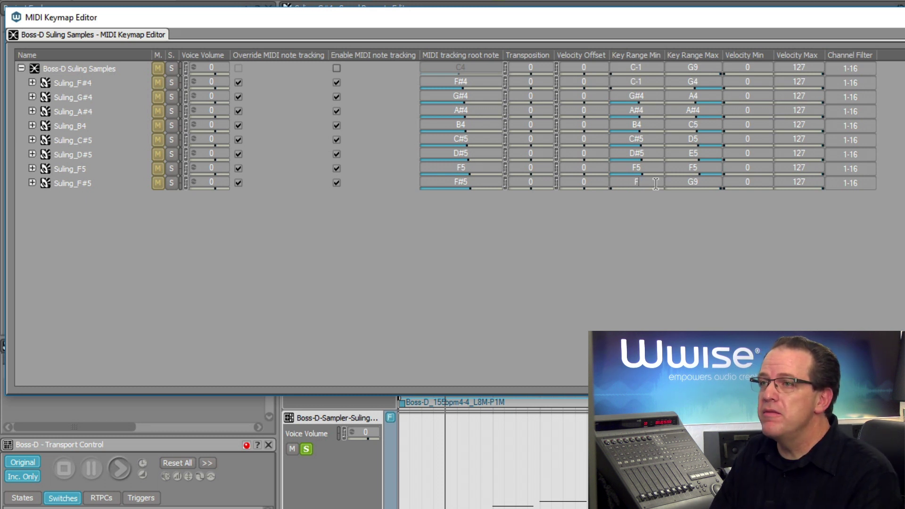
pyautogui.write('#5')
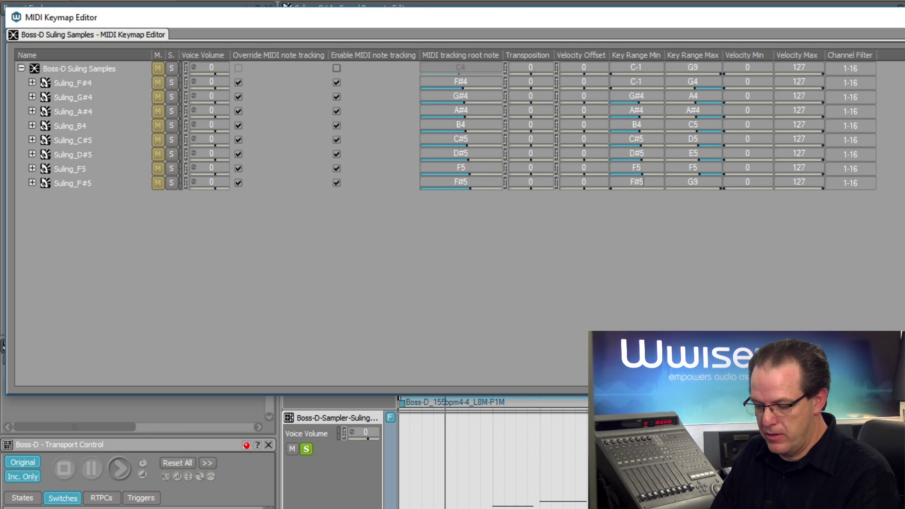
pyautogui.press('Tab')
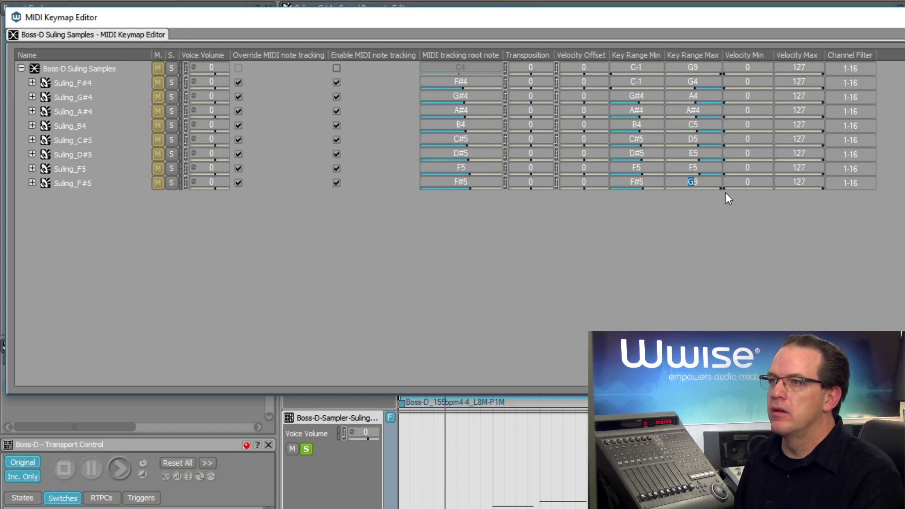
pyautogui.click(715, 181)
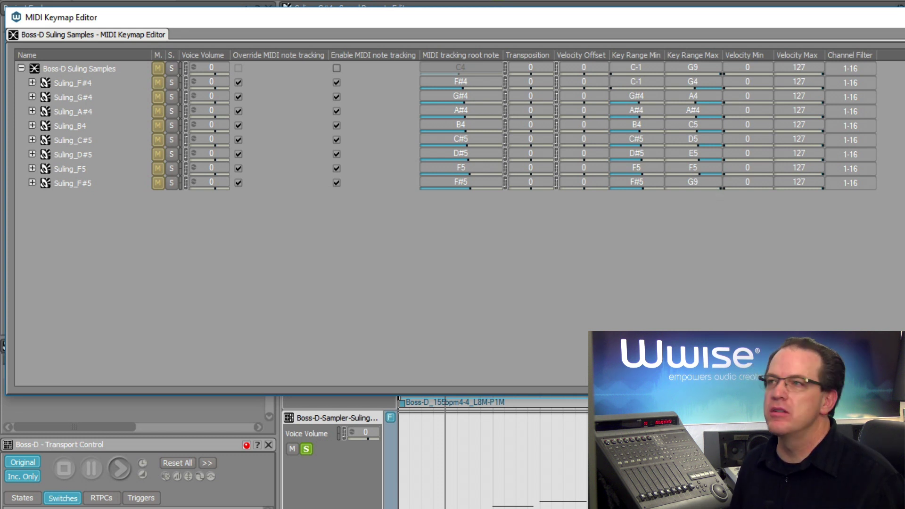
# Close the keymap editor and drag Boss-D Suling Samples onto the Suling track's MIDI Target field
pyautogui.press('Escape')
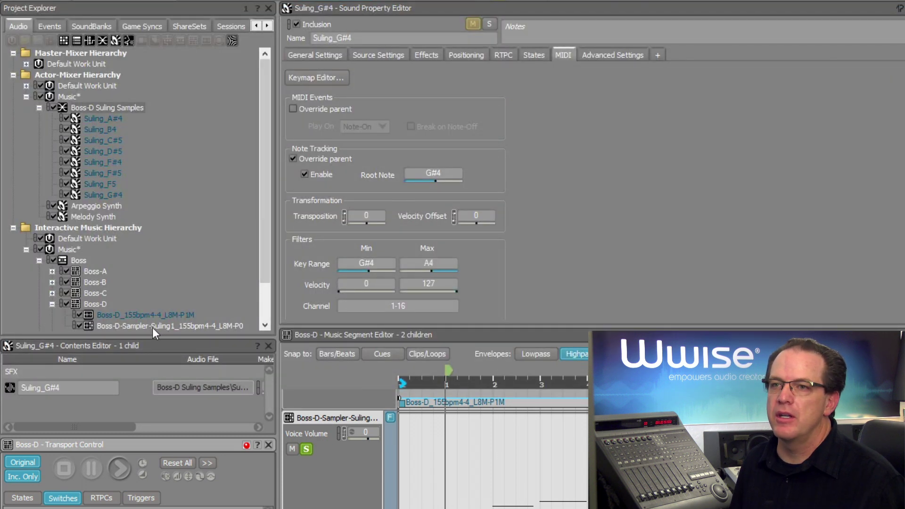
pyautogui.click(166, 325)
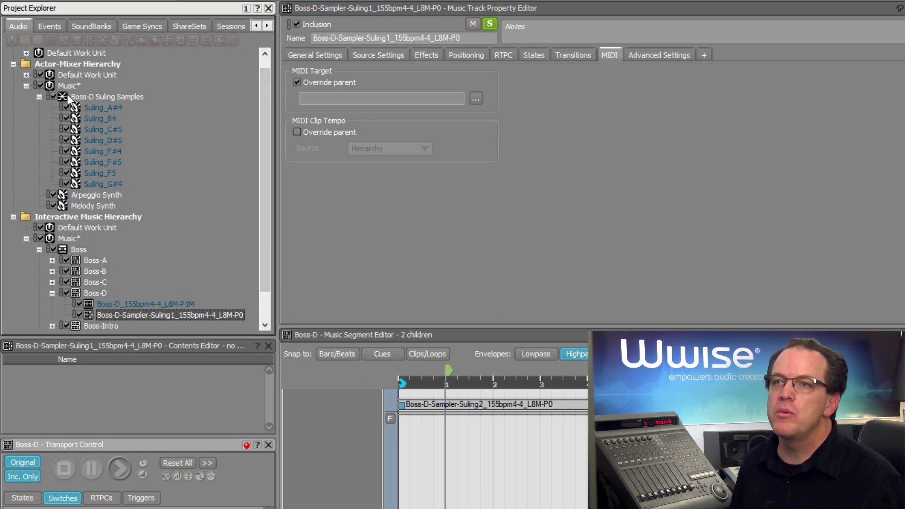
pyautogui.moveTo(65, 94); pyautogui.dragTo(329, 97)
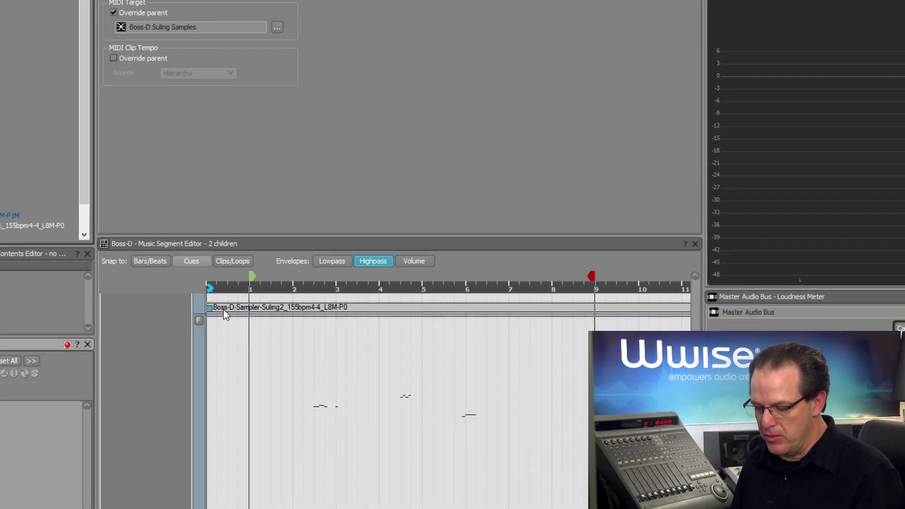
# Play and stop the Boss-D segment, then unsolo the Suling sampler track
pyautogui.scroll(2, 253, 346)
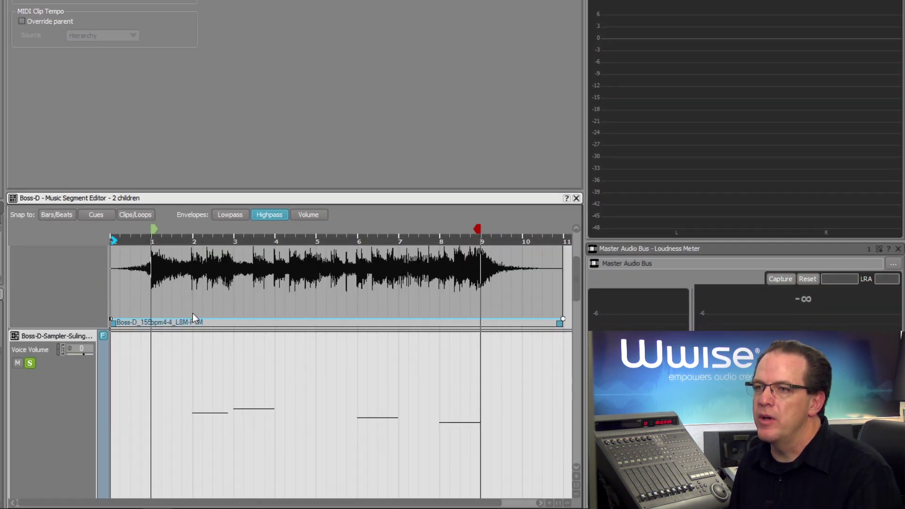
pyautogui.scroll(-2, 192, 313)
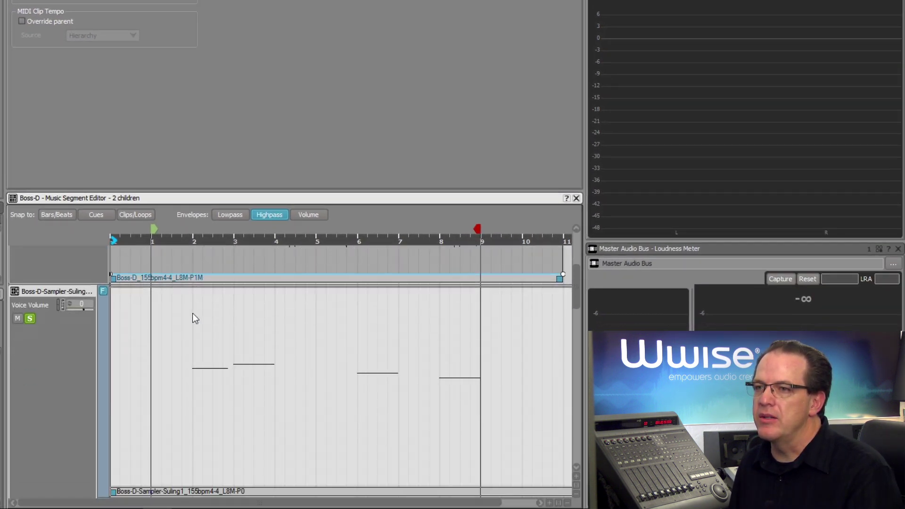
pyautogui.press('space')
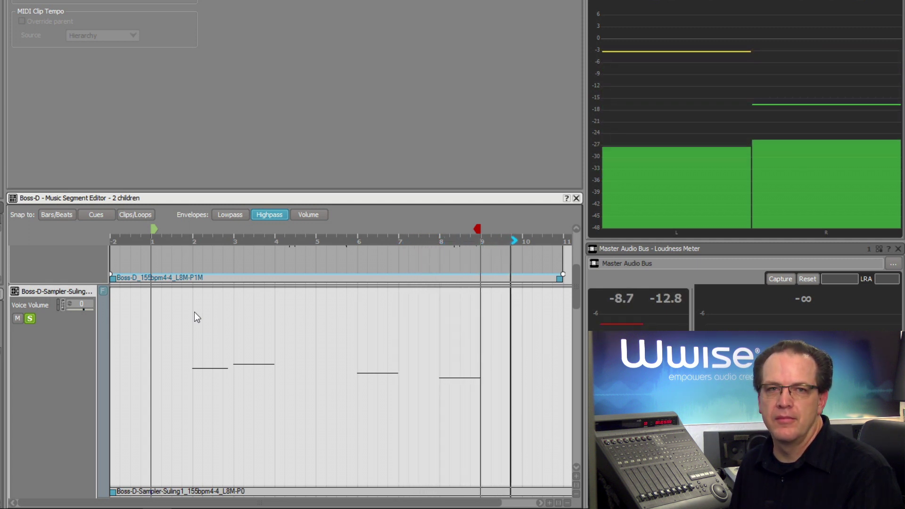
pyautogui.press('space')
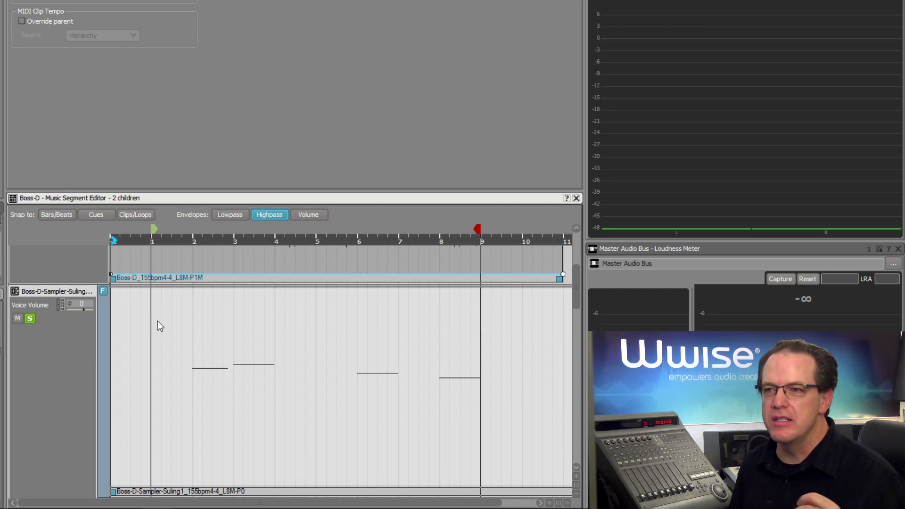
pyautogui.click(31, 319)
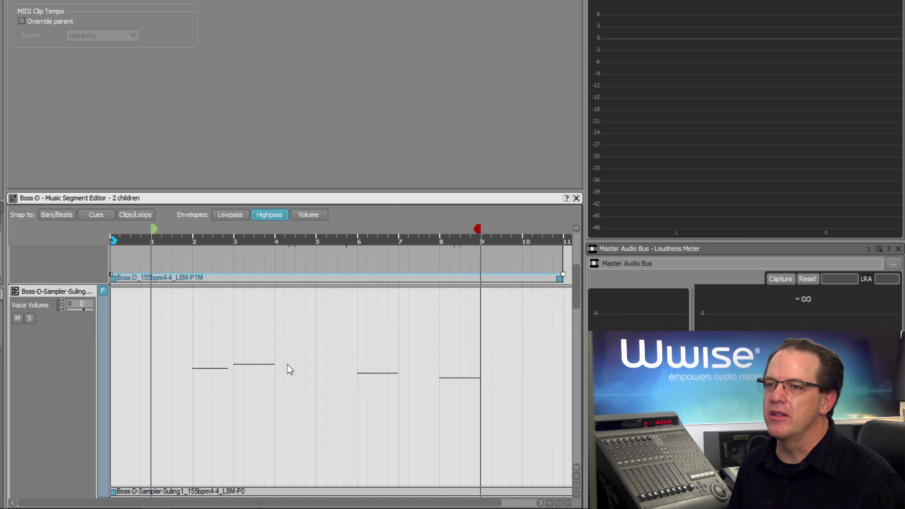